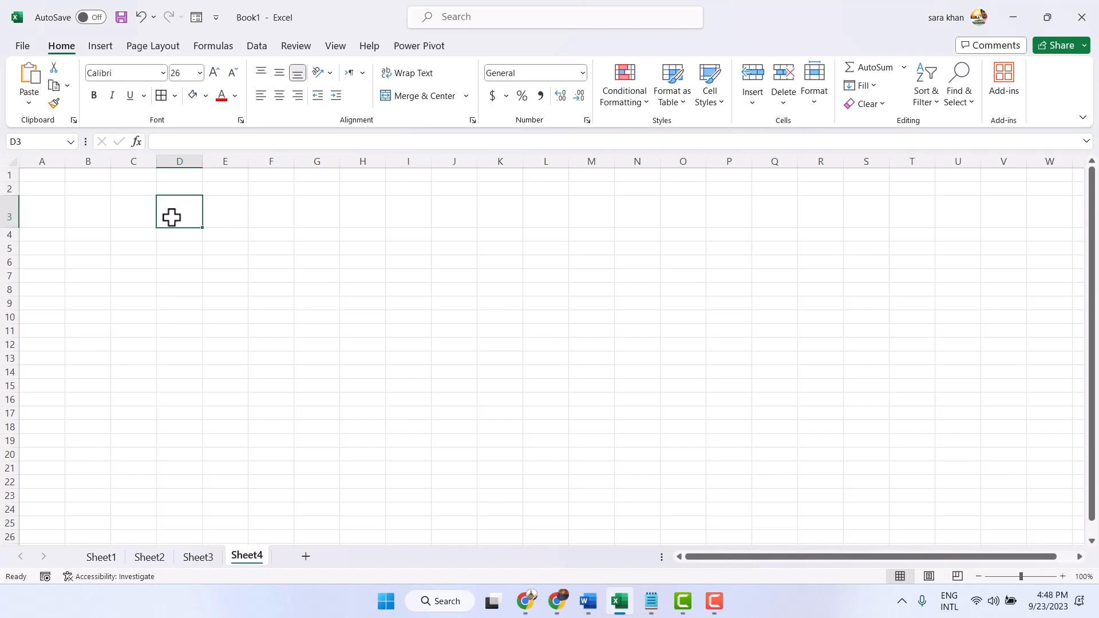
Enter 3000 in cell D3 and widen column E to about five times its width
type("300")
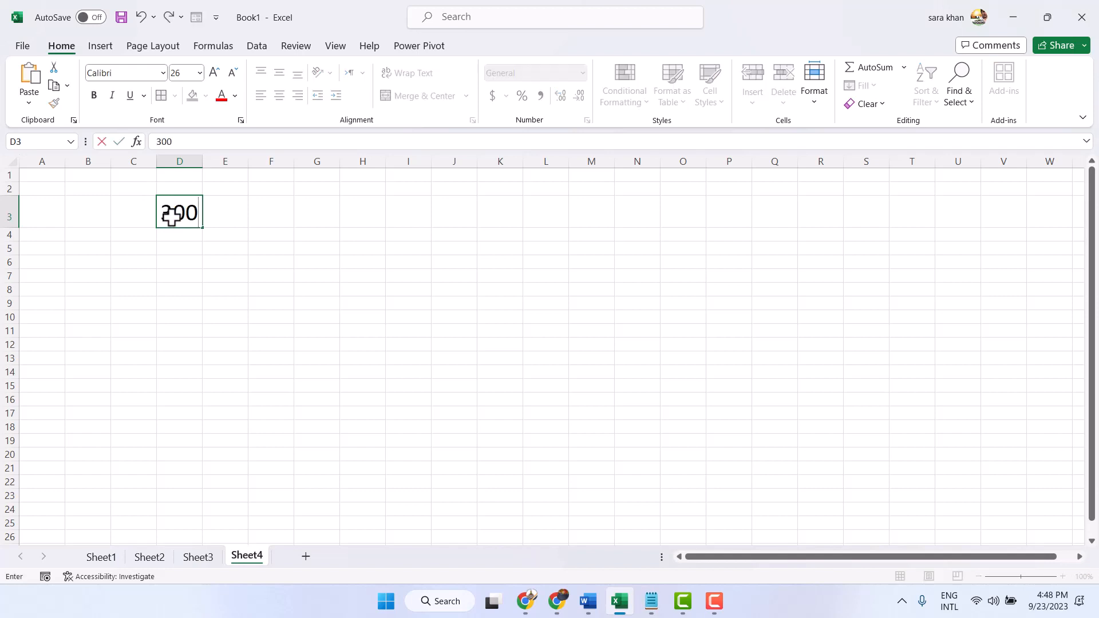
type("0")
left_click(199, 162)
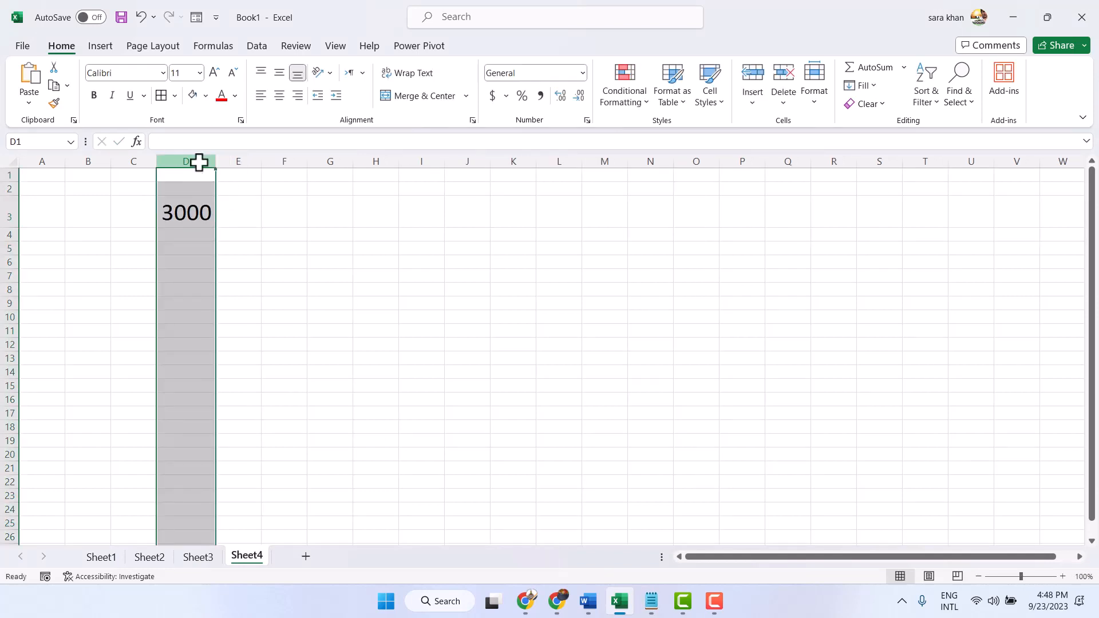
left_click(245, 213)
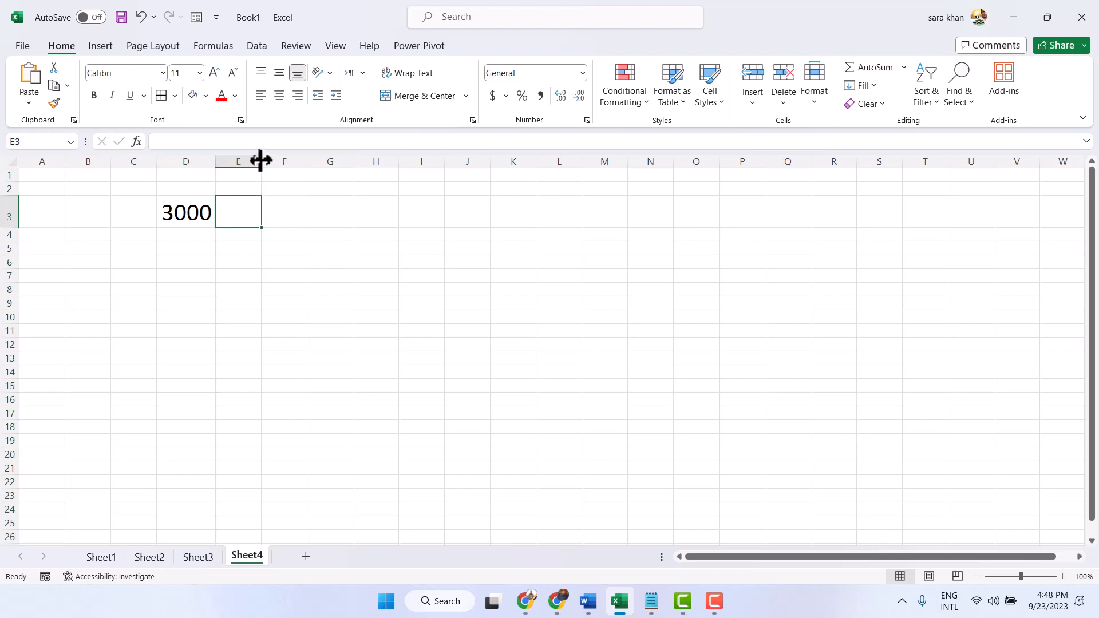
left_click_drag(260, 161, 443, 165)
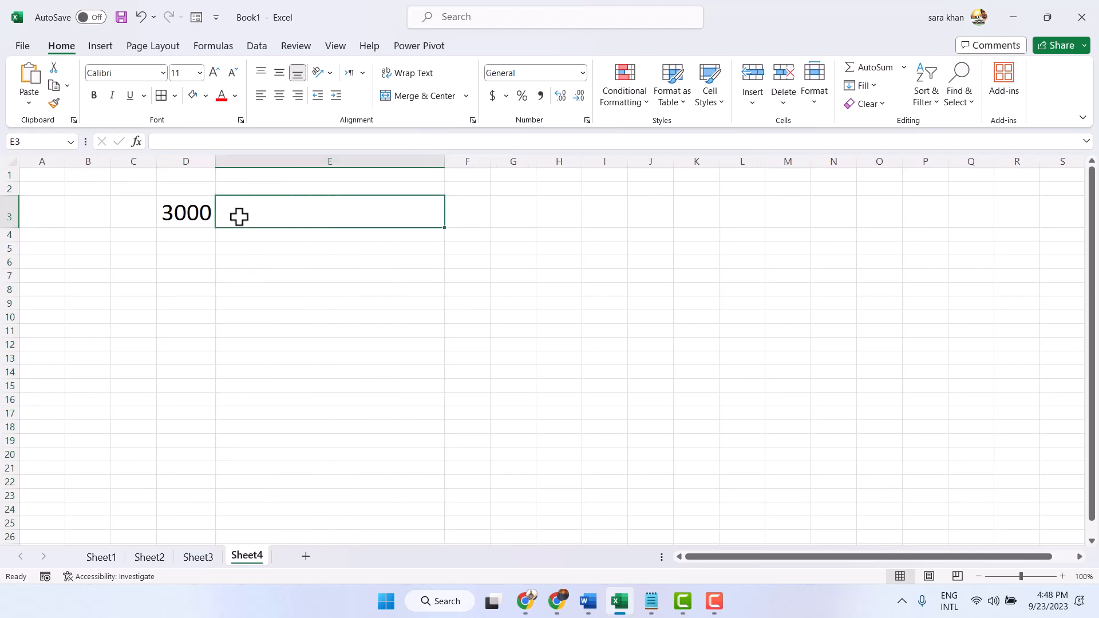
type("R")
key("BackSpace")
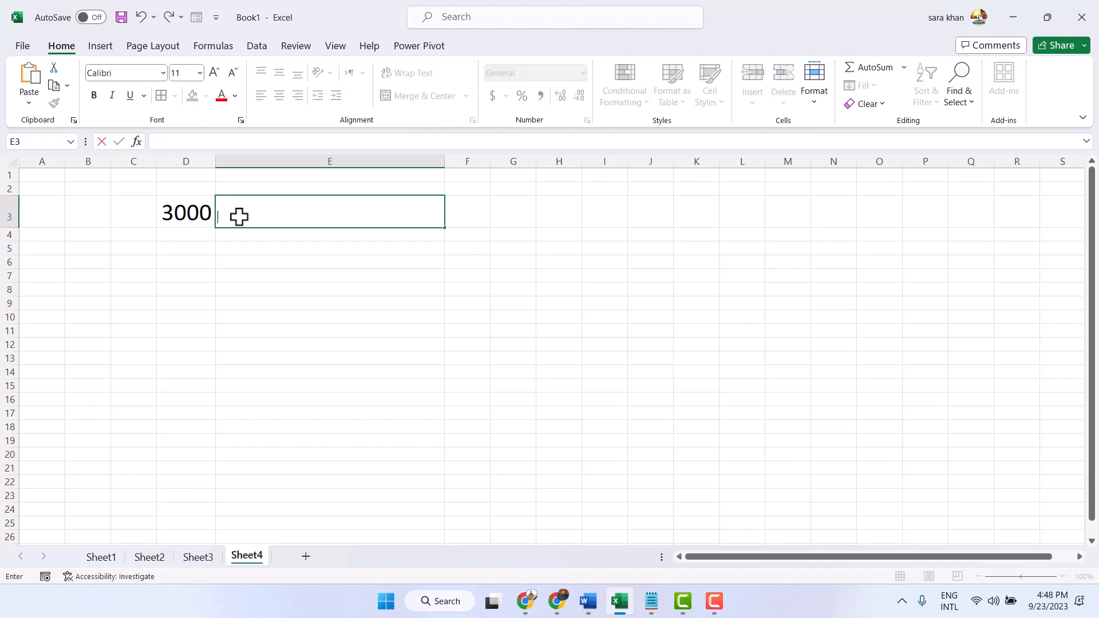
left_click(240, 236)
left_click(239, 211)
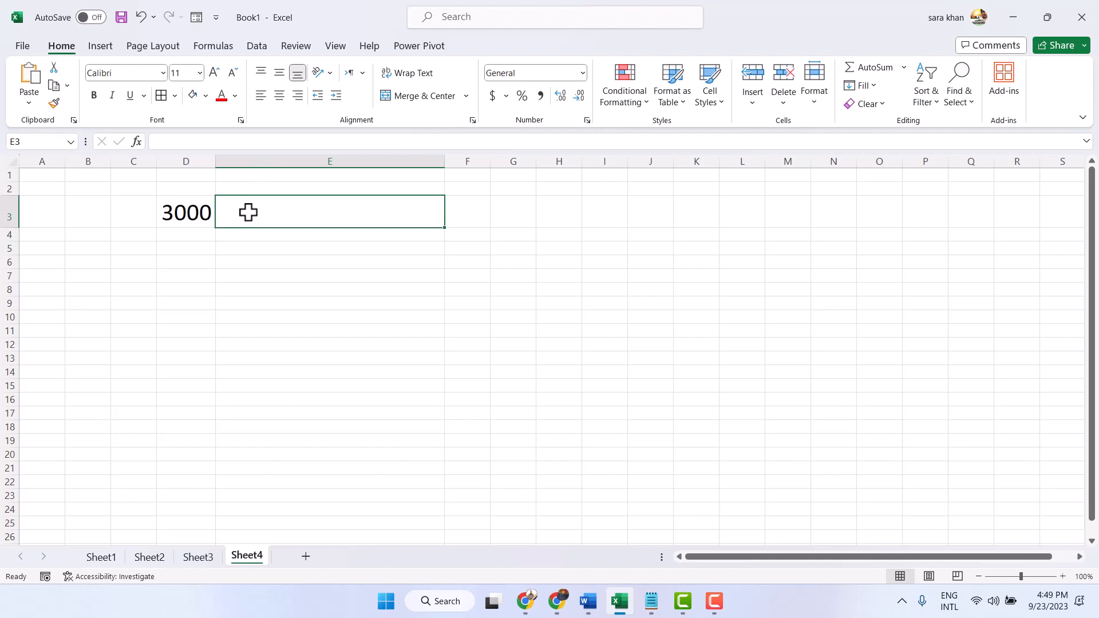
type("=")
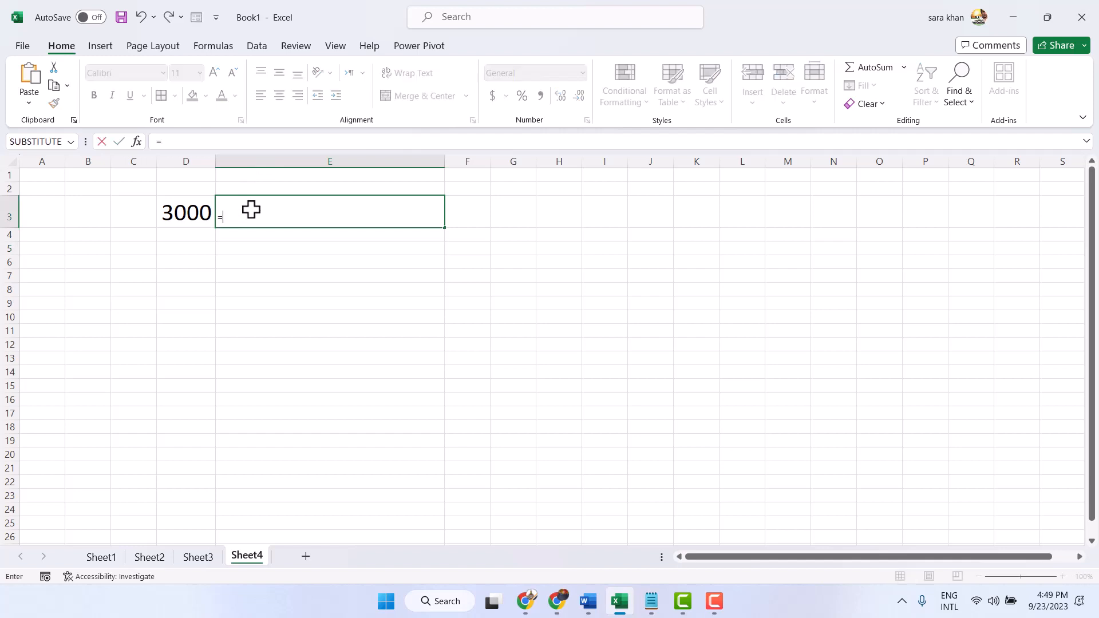
key("Escape")
Start a formula in cell E3 that joins the text "Root Earned " with a TEXT function referencing cell D3
type("=")
type("\"Ro")
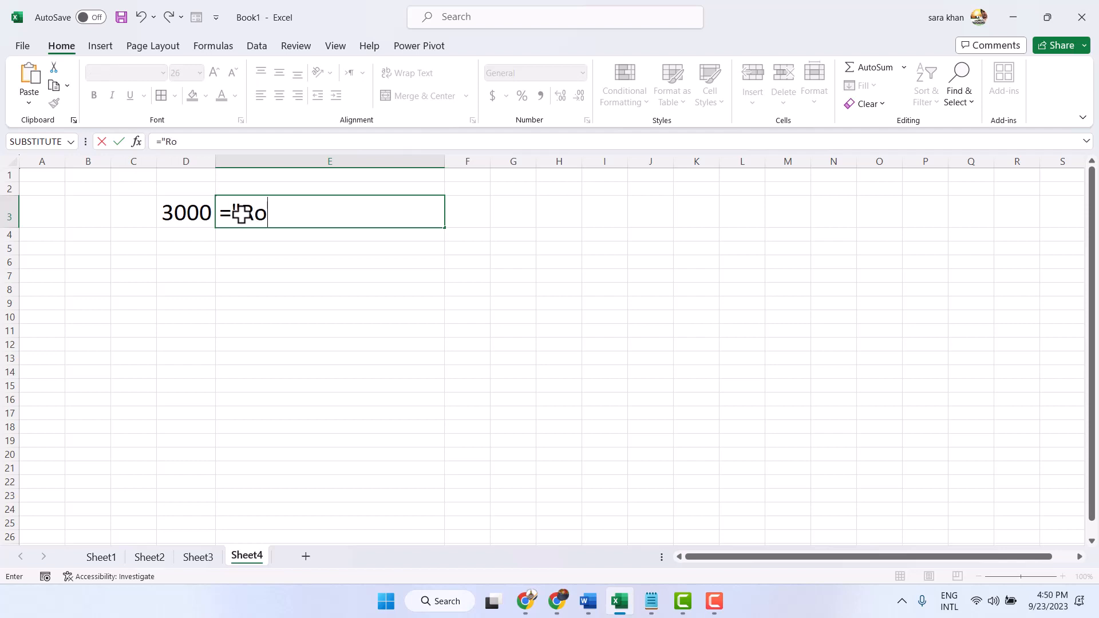
type("ot Earned")
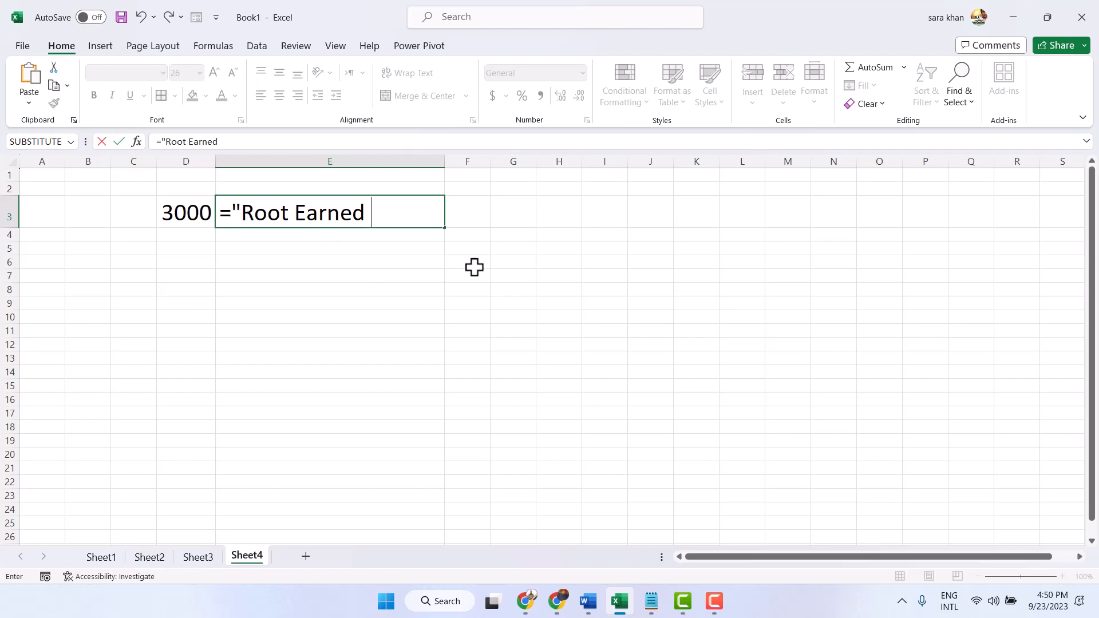
type("\"&")
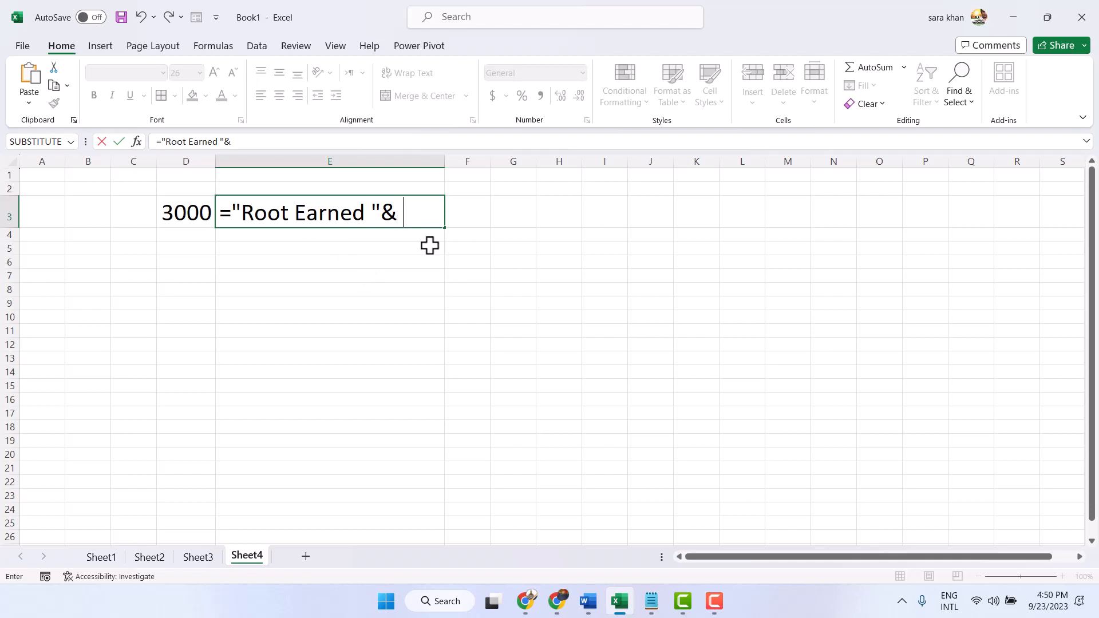
type(" te")
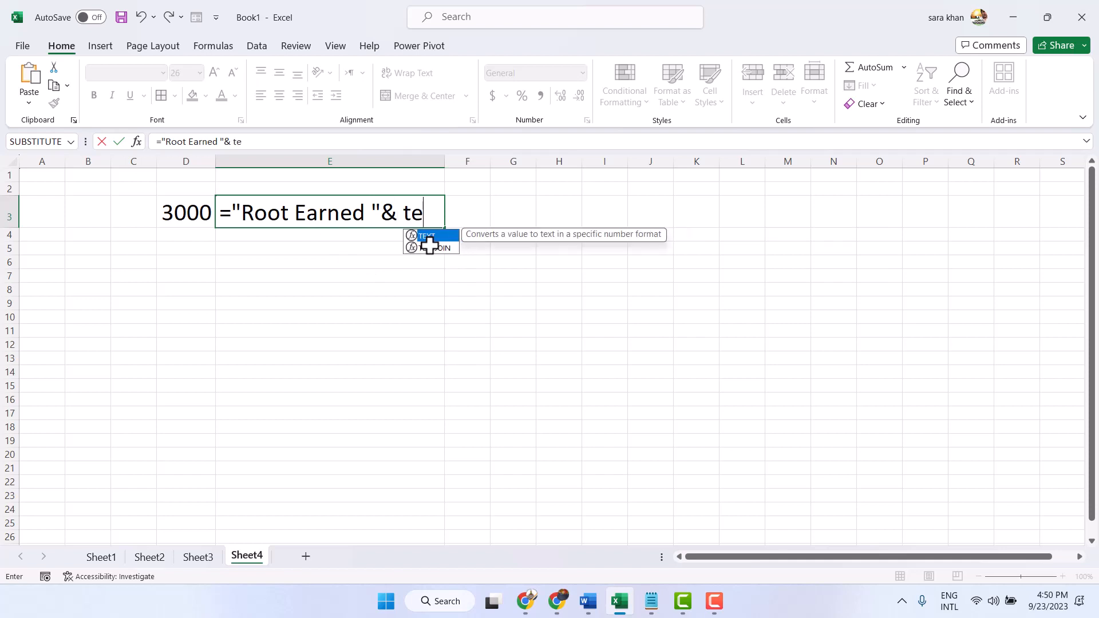
double_click(424, 236)
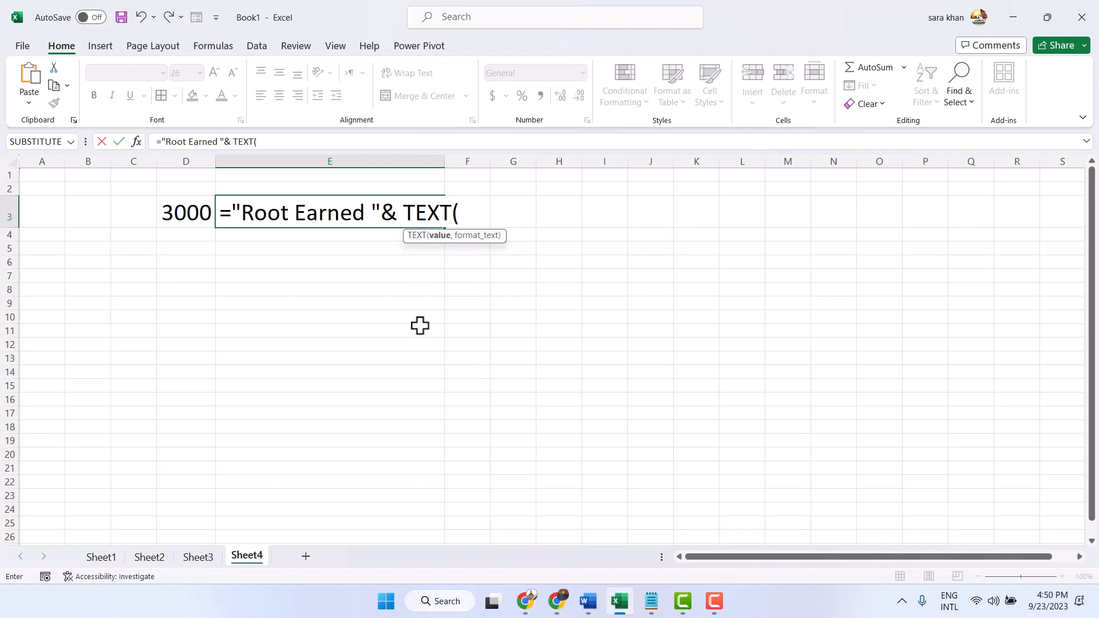
left_click(177, 213)
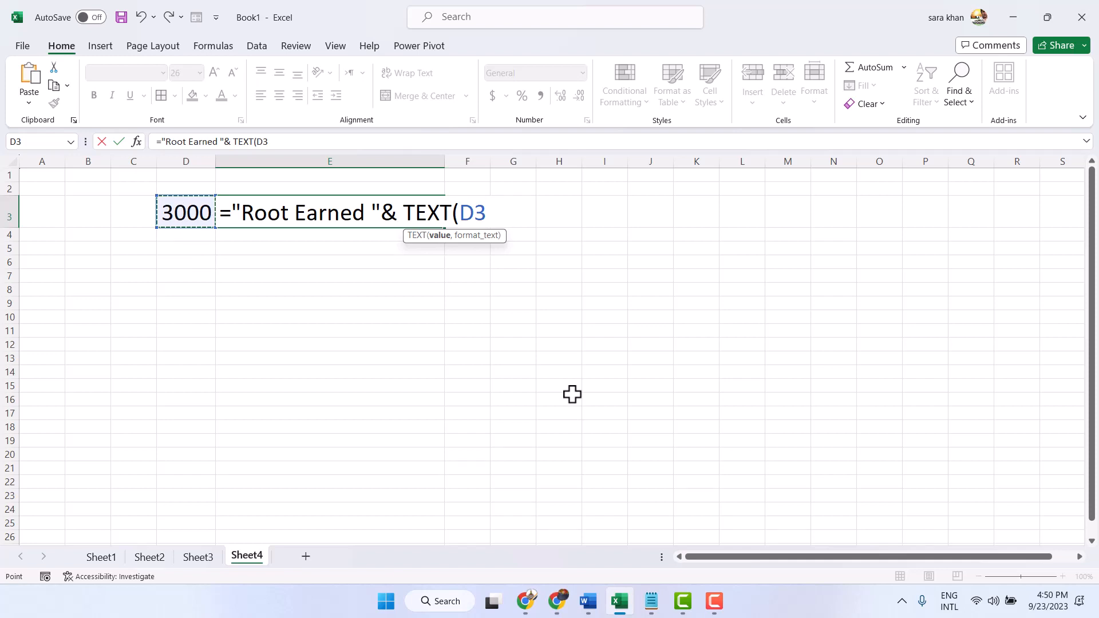
Give the TEXT function the format argument "general" and complete the formula in E3
type(".")
key("BackSpace")
type(",")
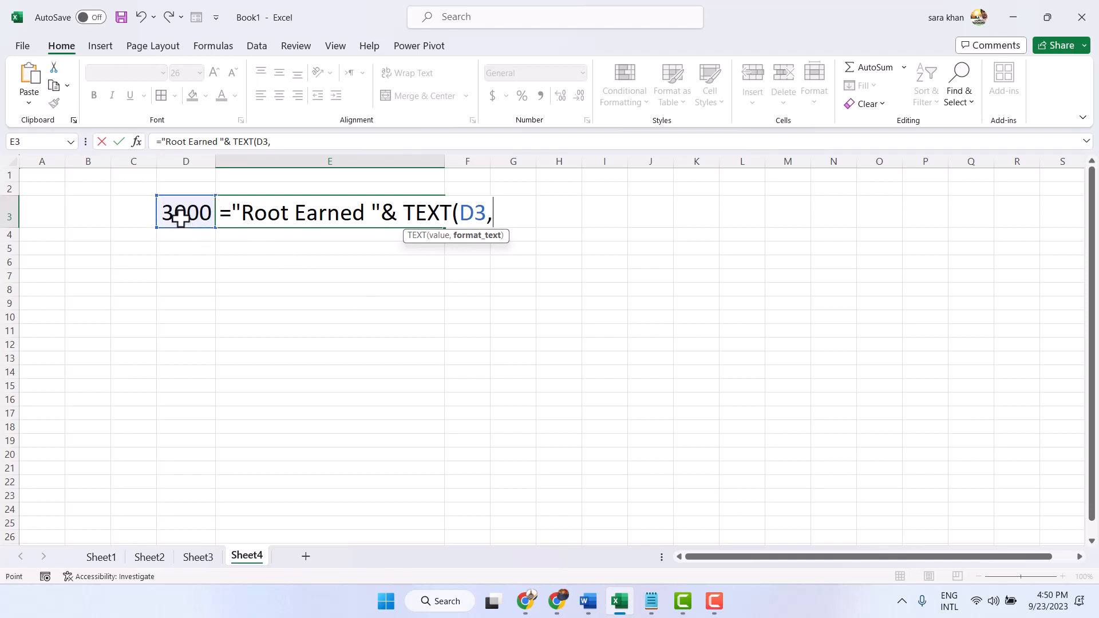
left_click(511, 213)
type("\"general")
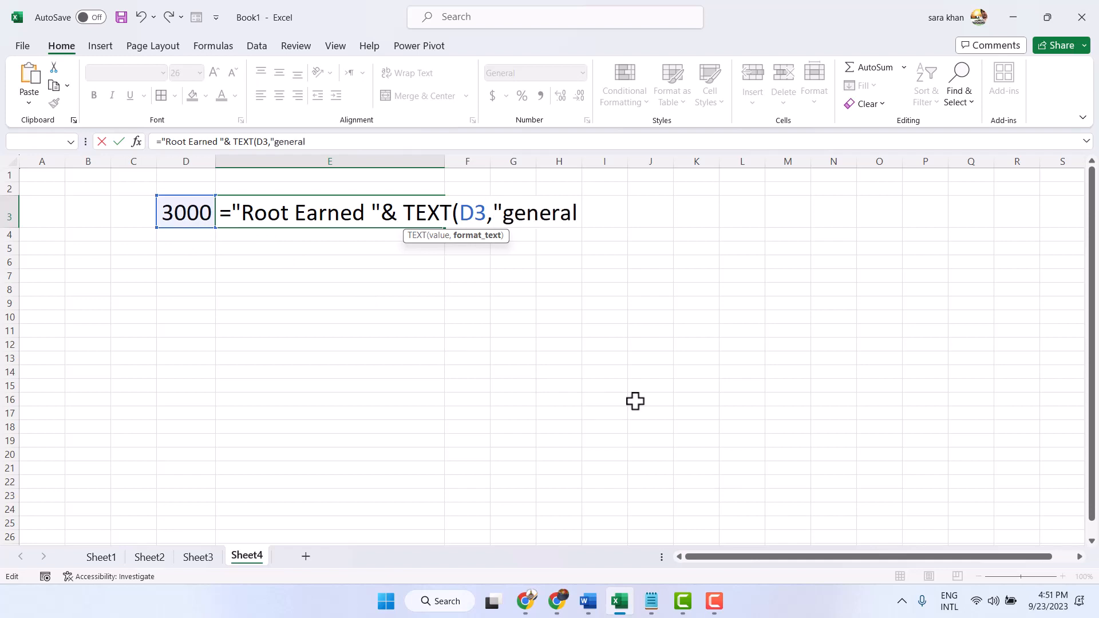
type("\")")
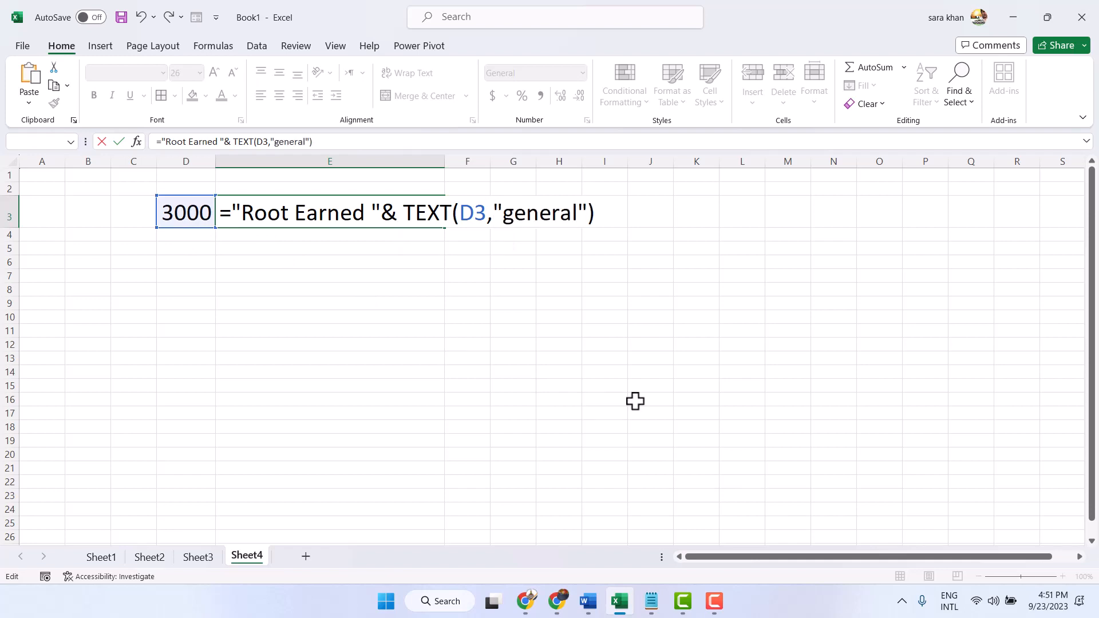
key("Return")
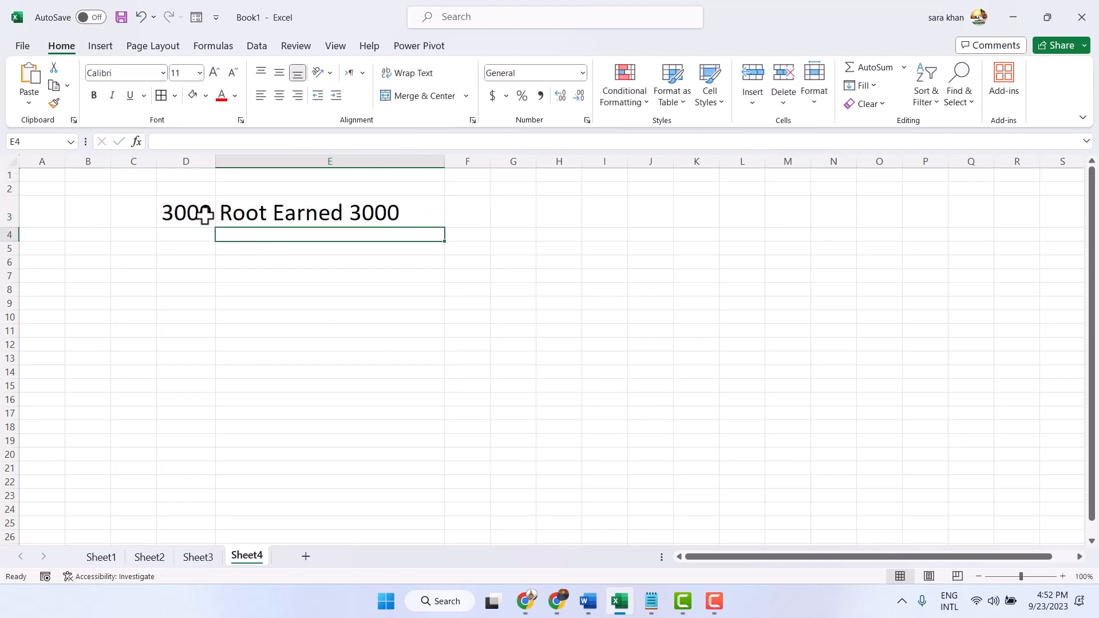
Apply the custom number format $#,##0_);($#,##0) to cell D3
right_click(179, 209)
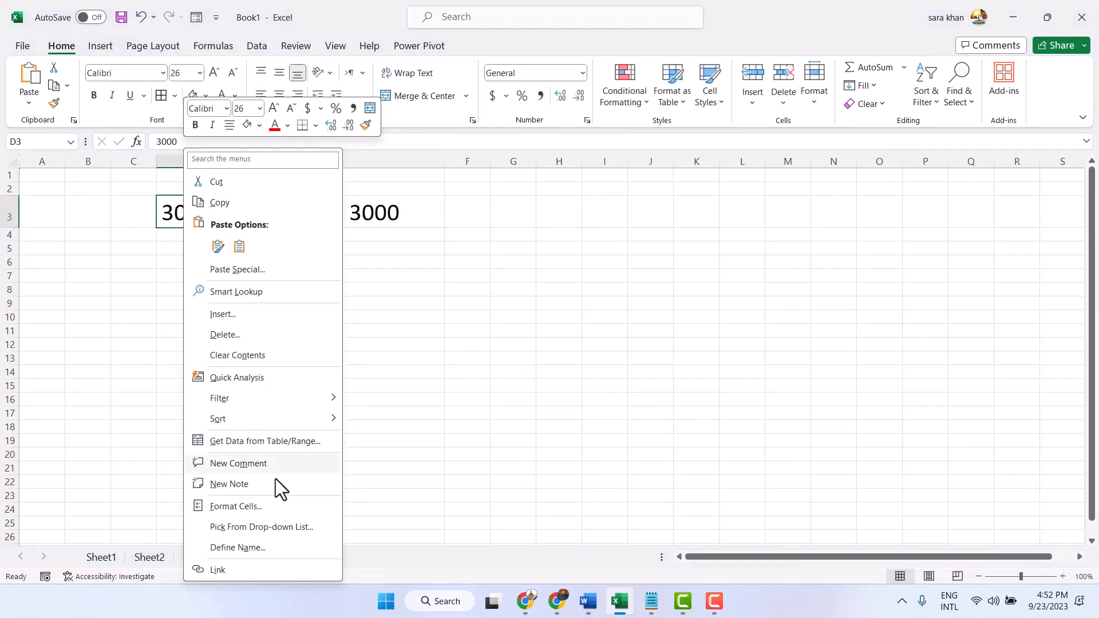
left_click(401, 225)
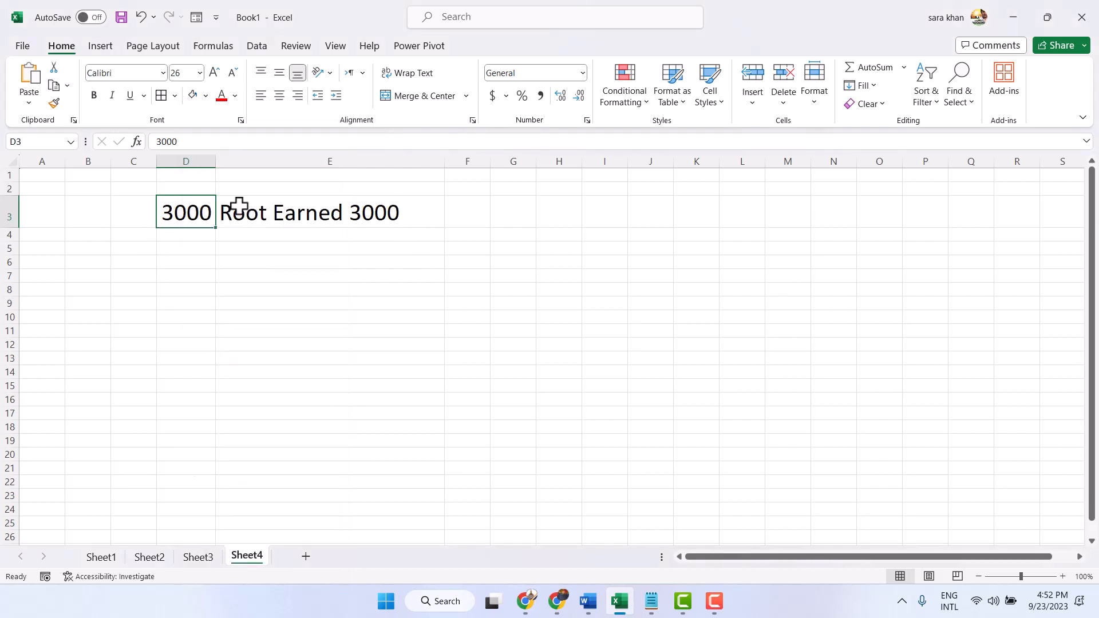
right_click(178, 212)
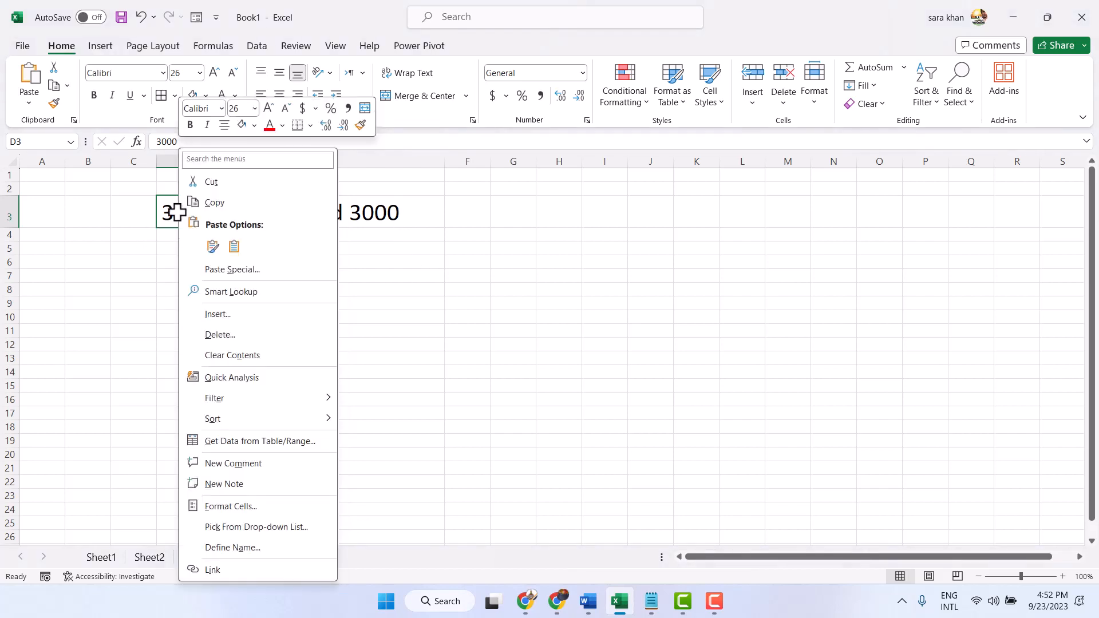
left_click(221, 506)
left_click_drag(279, 227, 715, 136)
left_click(494, 303)
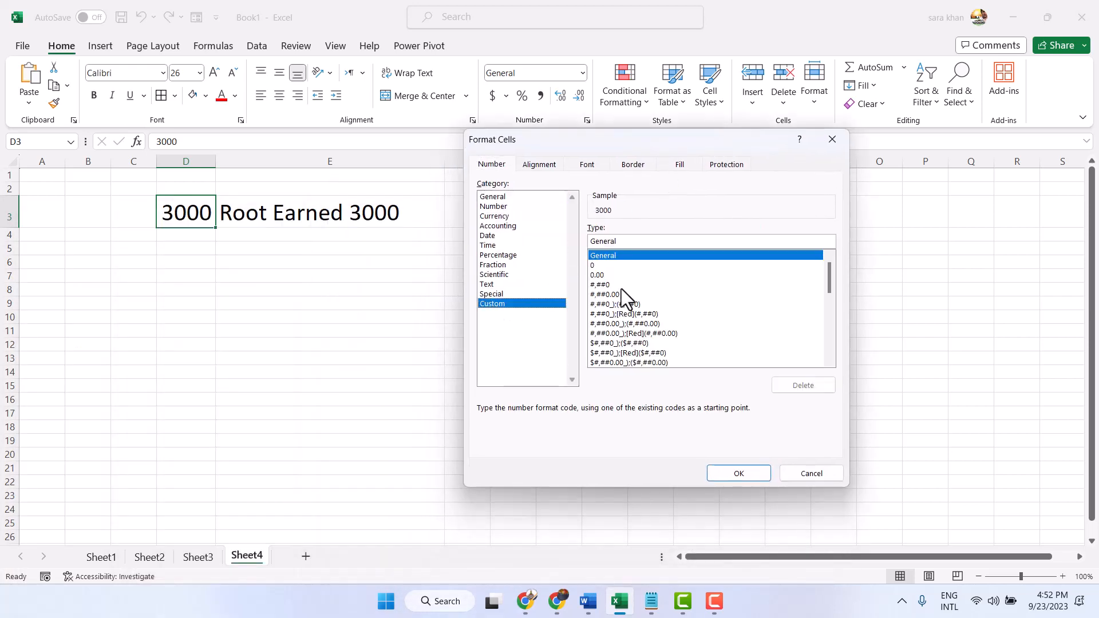
left_click(608, 344)
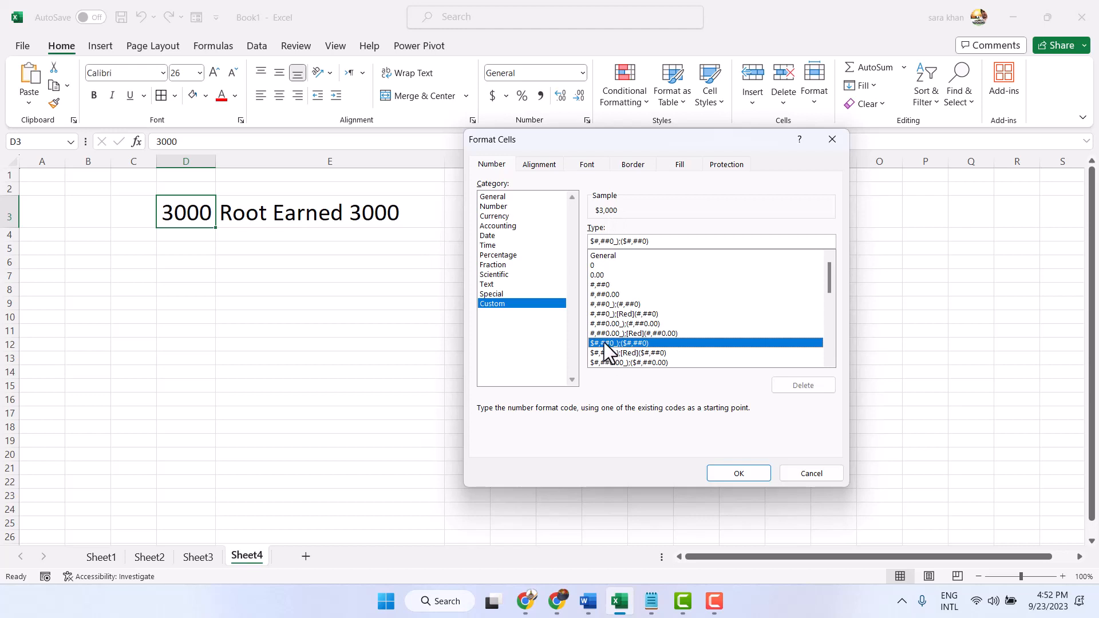
left_click(736, 475)
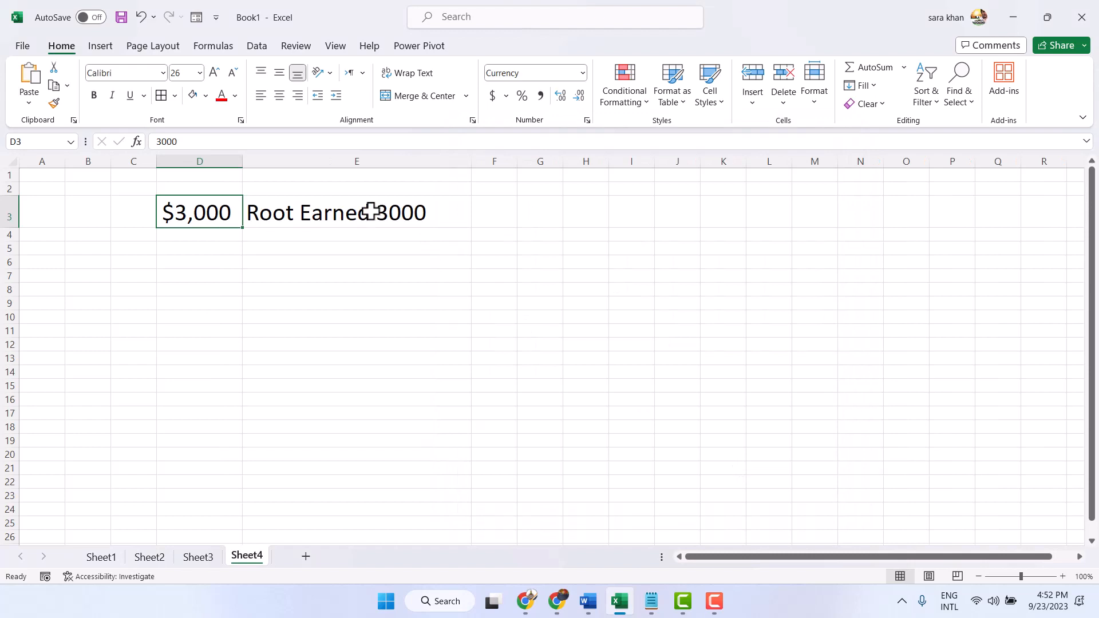
Replace the "general" format in E3's TEXT function with "$#"
left_click(370, 212)
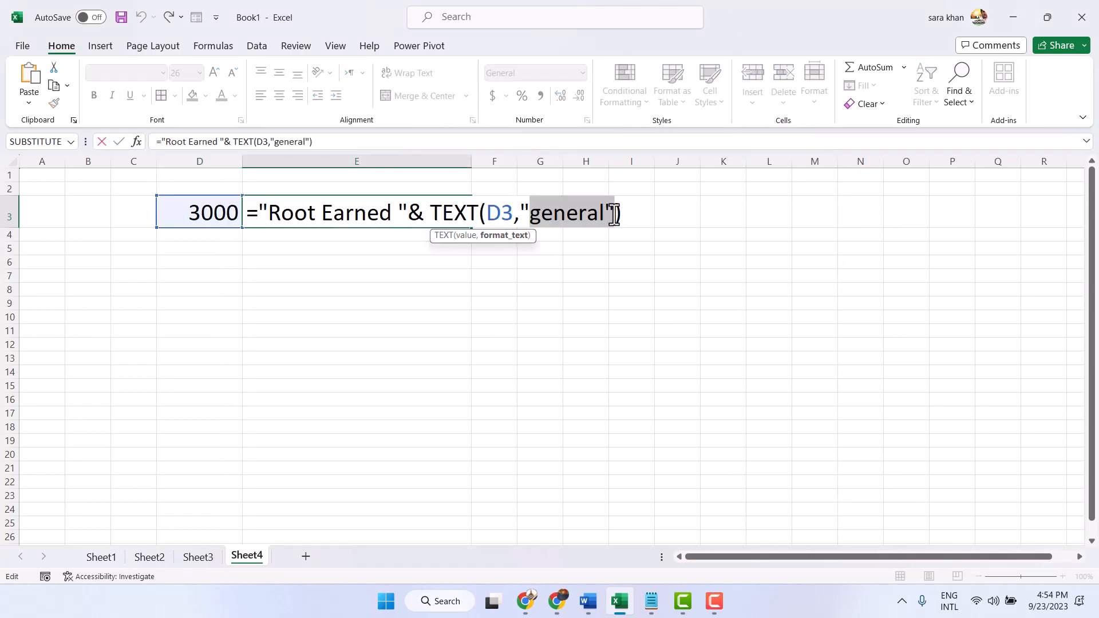
key("BackSpace")
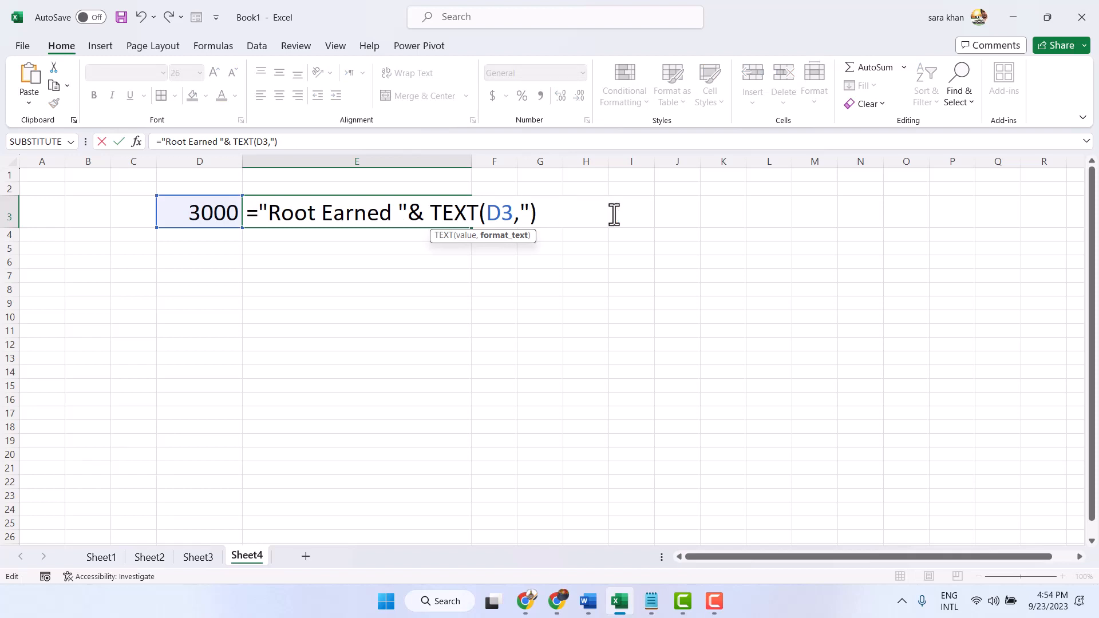
type("$#")
left_click(571, 214)
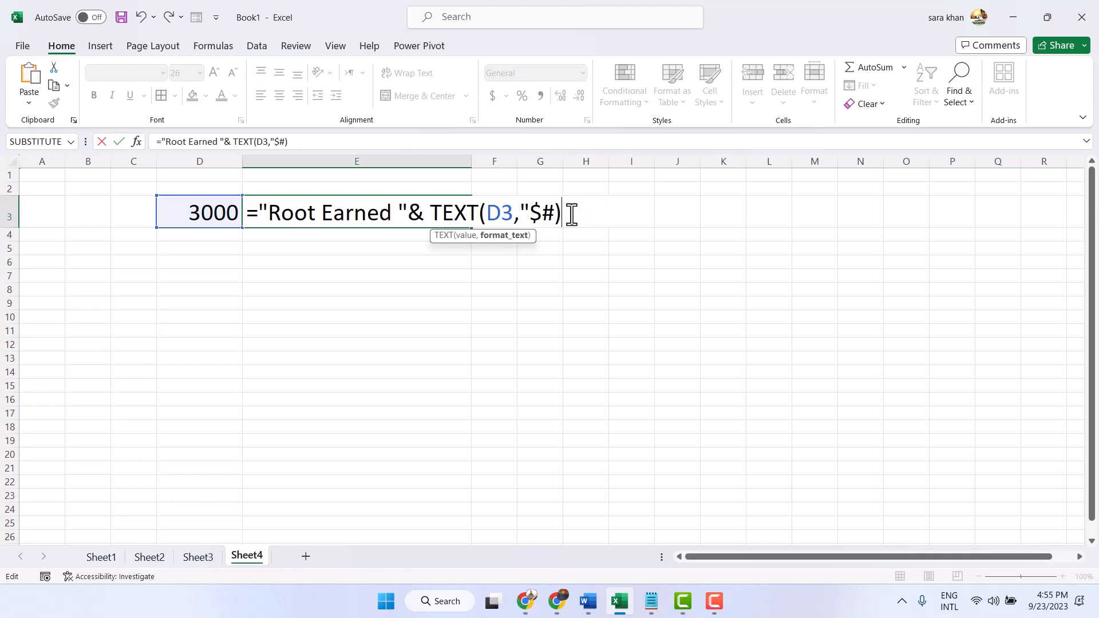
key("BackSpace")
key("BackSpace")
key("BackSpace")
type("$#)")
key("BackSpace")
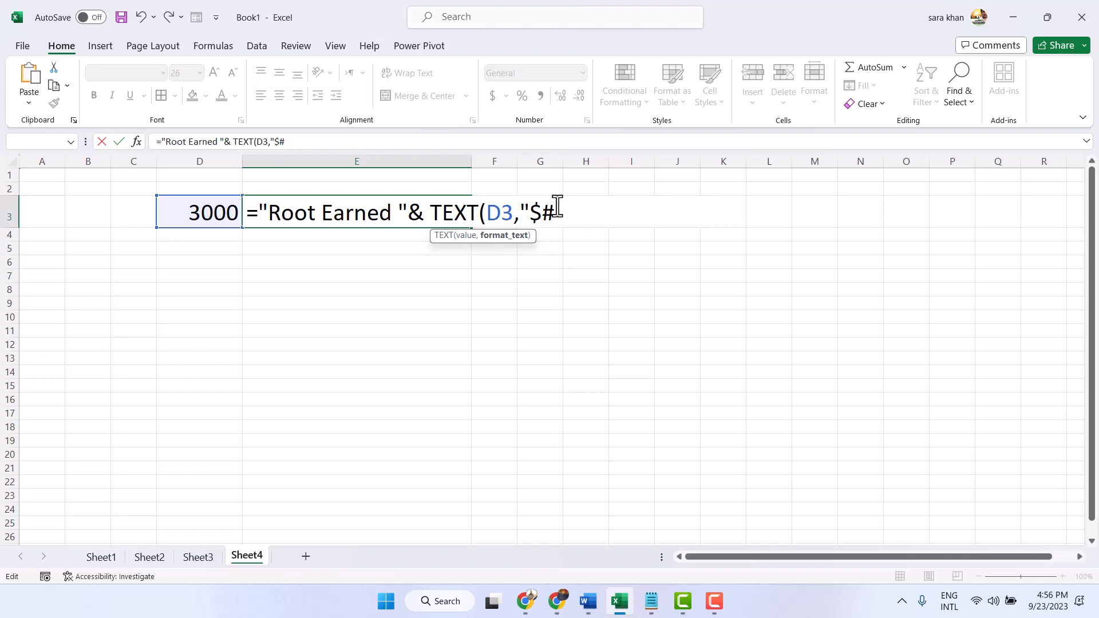
type("\")")
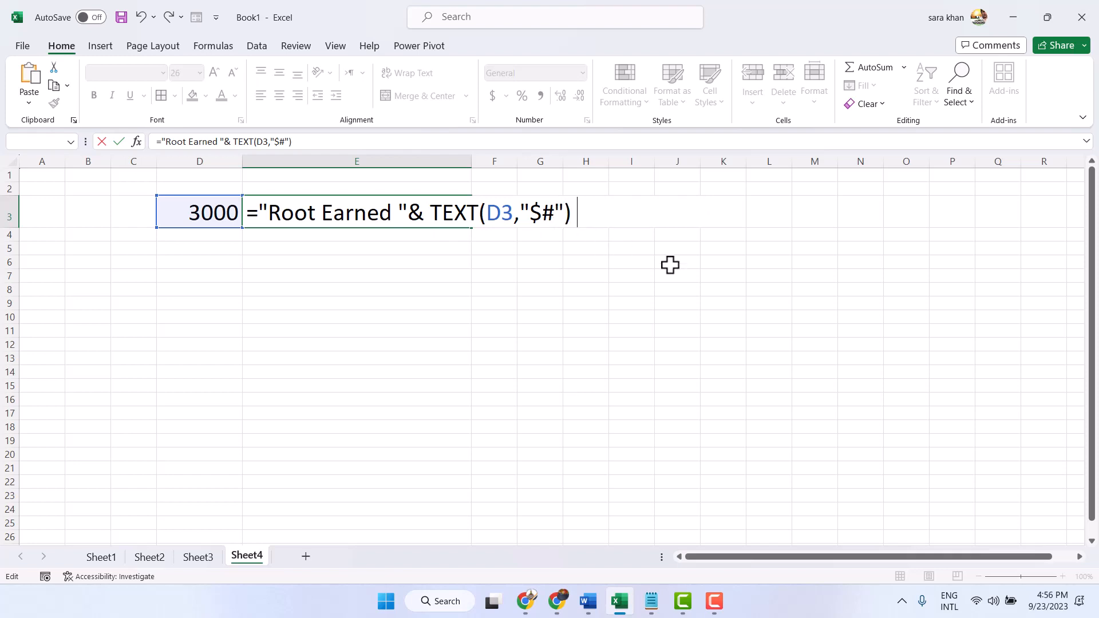
Append & "in a month" to the formula in E3 and widen column E to fit the whole sentence
type(" &")
type(" ïn")
key("BackSpace")
key("BackSpace")
type("\"in a")
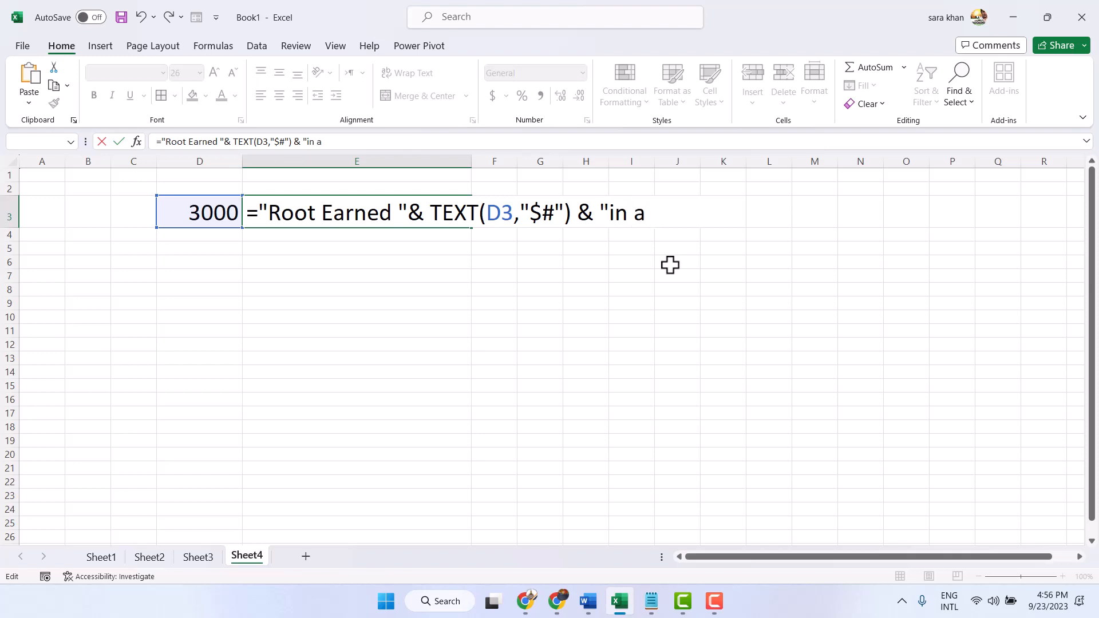
type(" month")
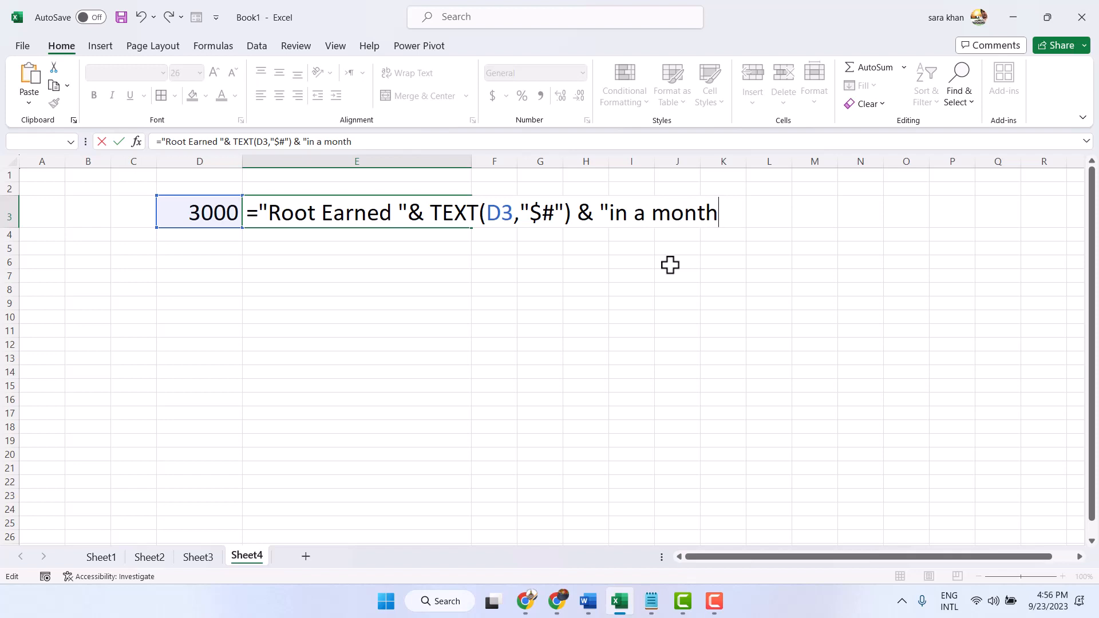
type("\"")
key("Return")
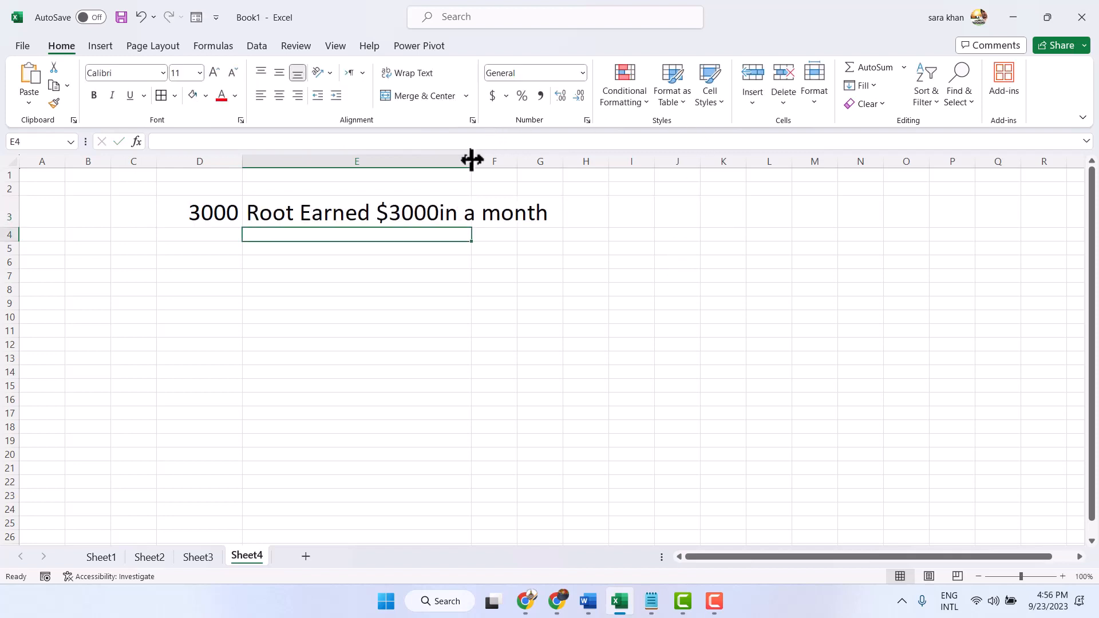
left_click_drag(472, 162, 582, 169)
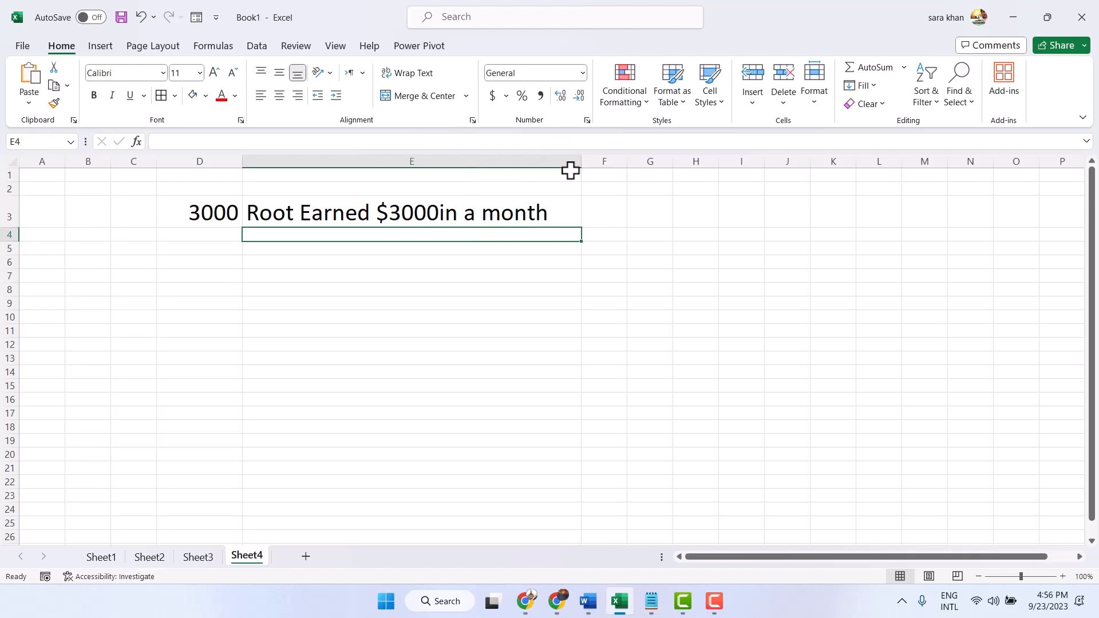
Insert a space before "in a month" inside the quotation marks of E3's formula and complete the formula
double_click(442, 213)
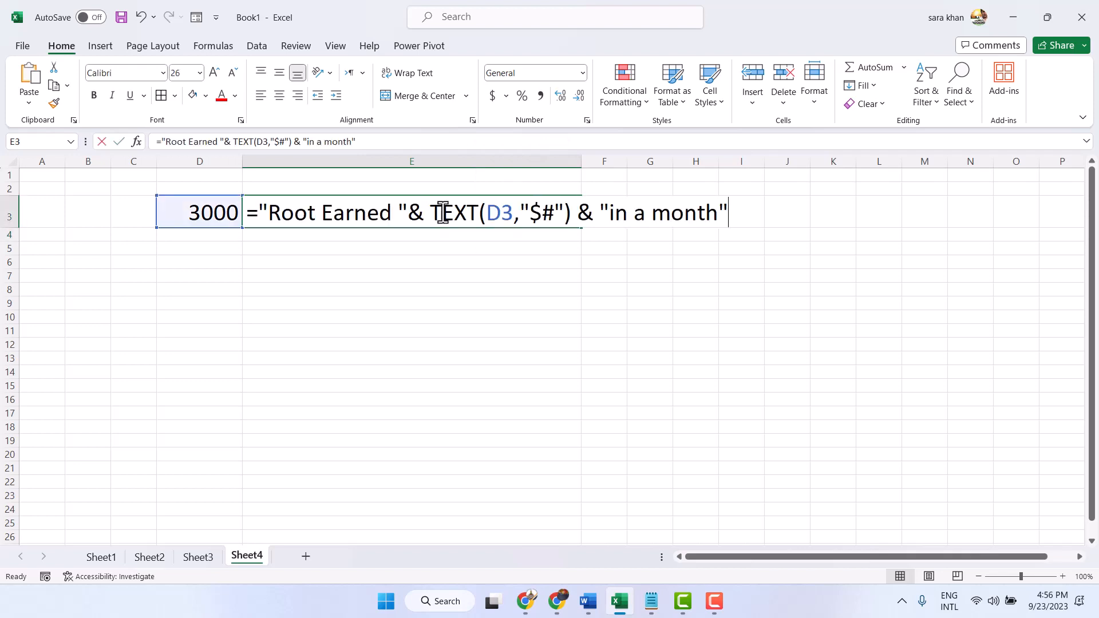
left_click(611, 213)
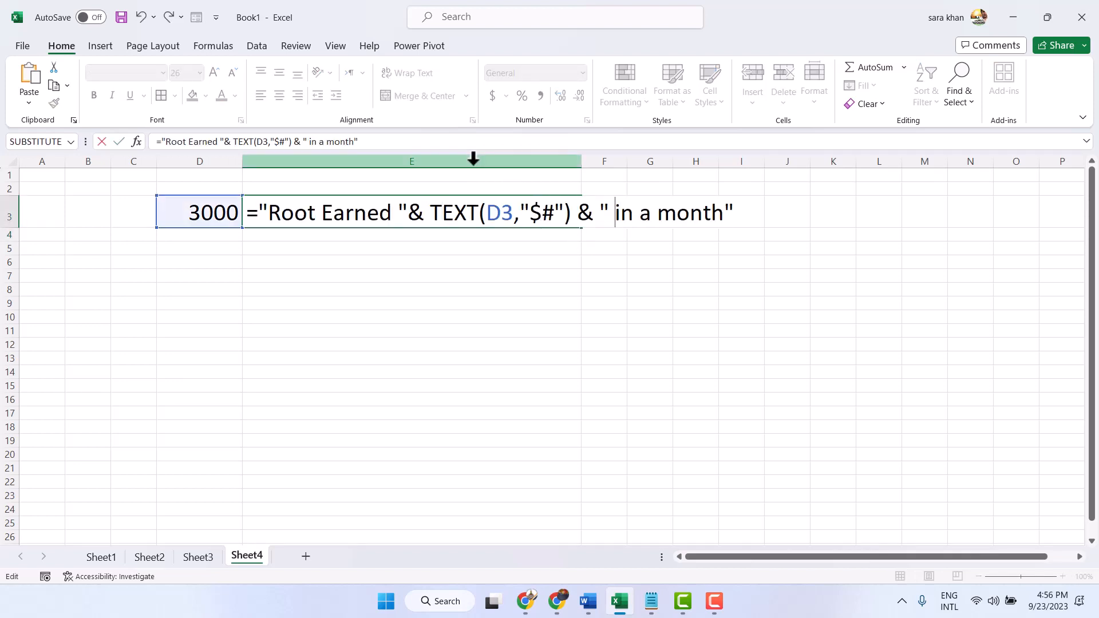
left_click(282, 246)
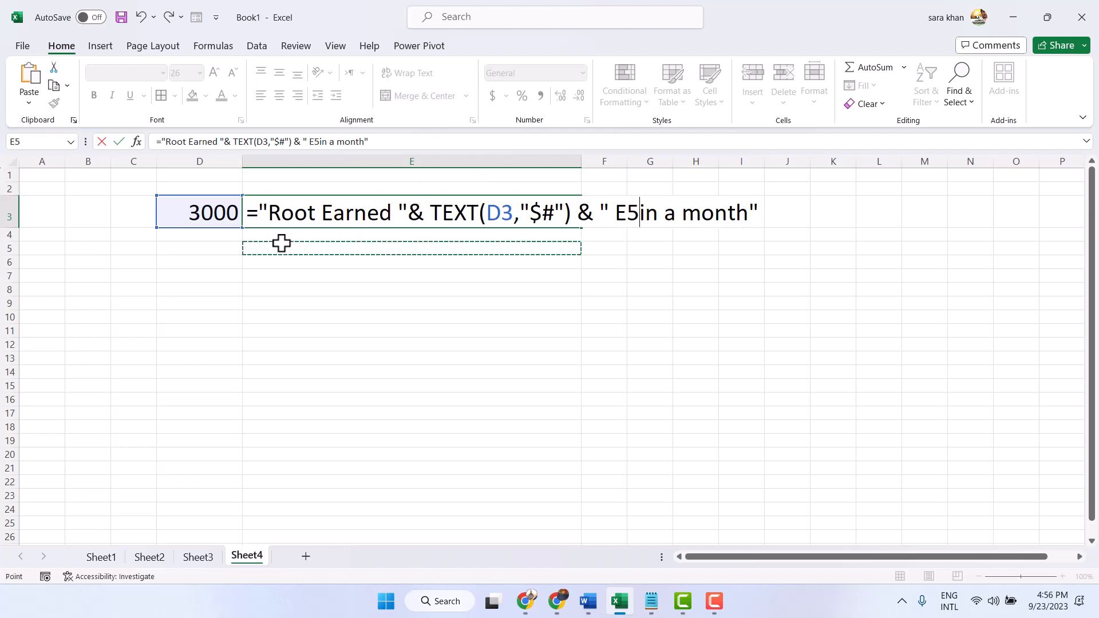
left_click(743, 220)
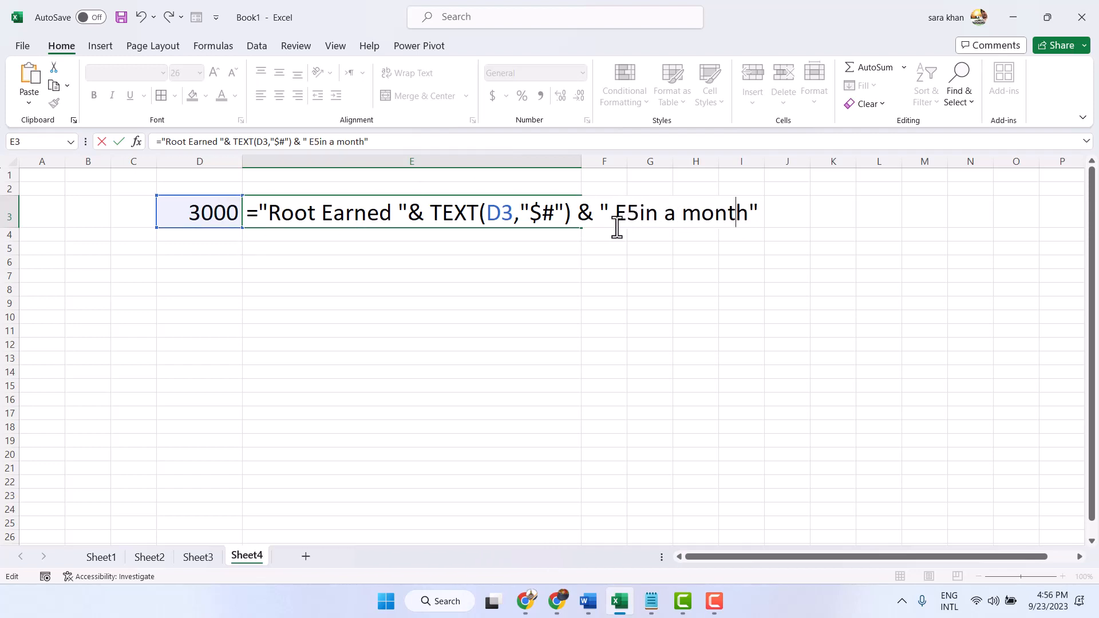
left_click(616, 217)
left_click_drag(634, 214, 618, 214)
key("BackSpace")
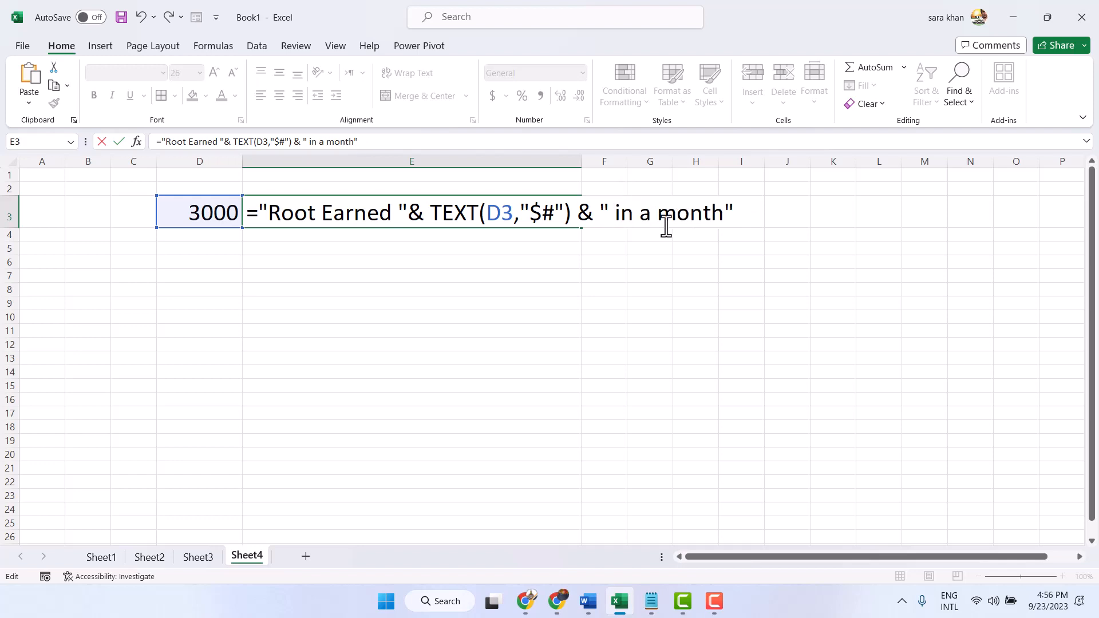
key("Return")
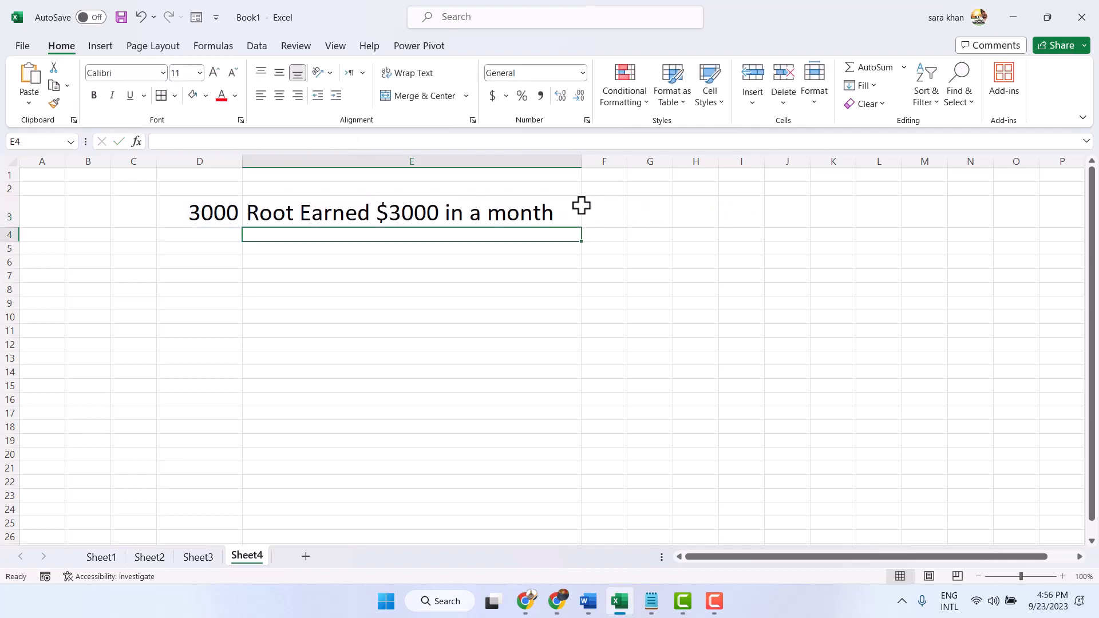
Test the sentence in E3 by entering 333, 33 and 44 one after another in cell D3
left_click(214, 217)
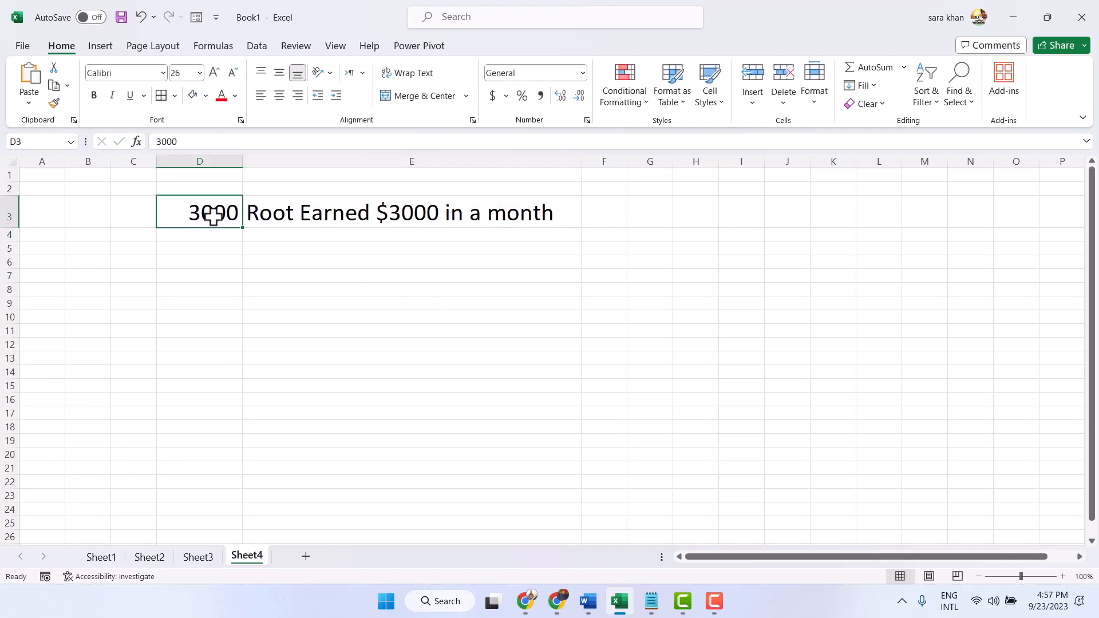
type("333")
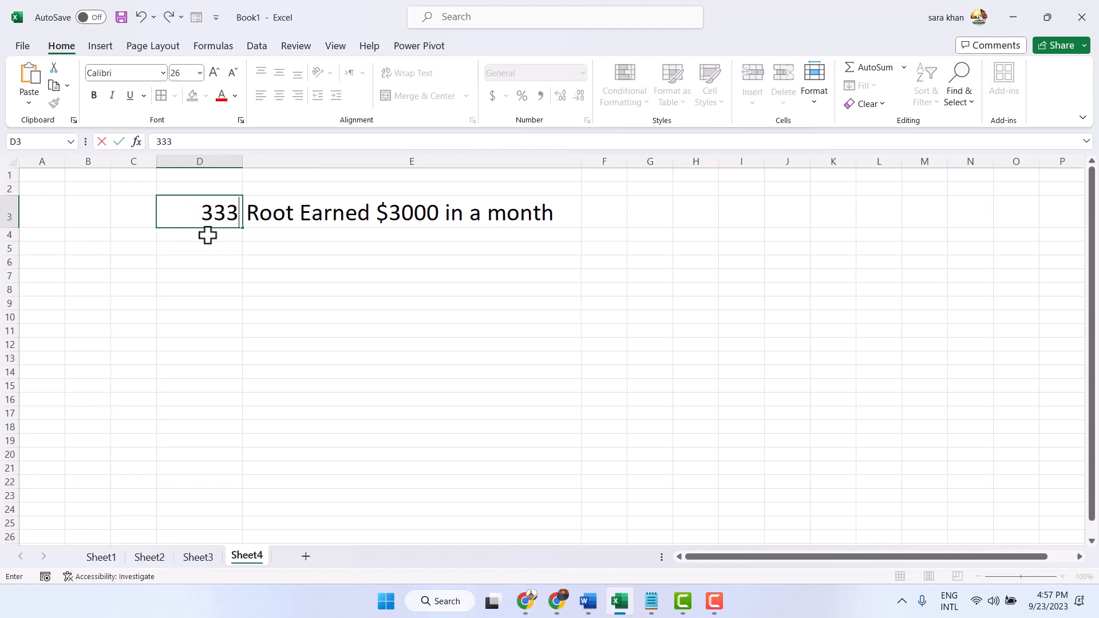
key("Return")
left_click(209, 214)
type("33")
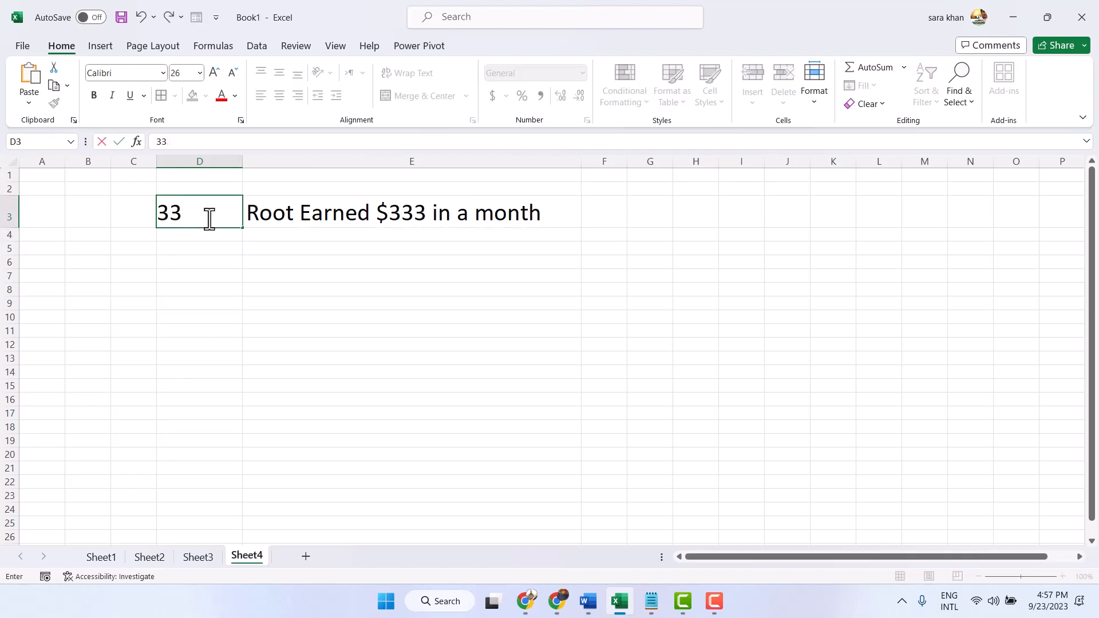
left_click(195, 246)
left_click(201, 219)
type("44")
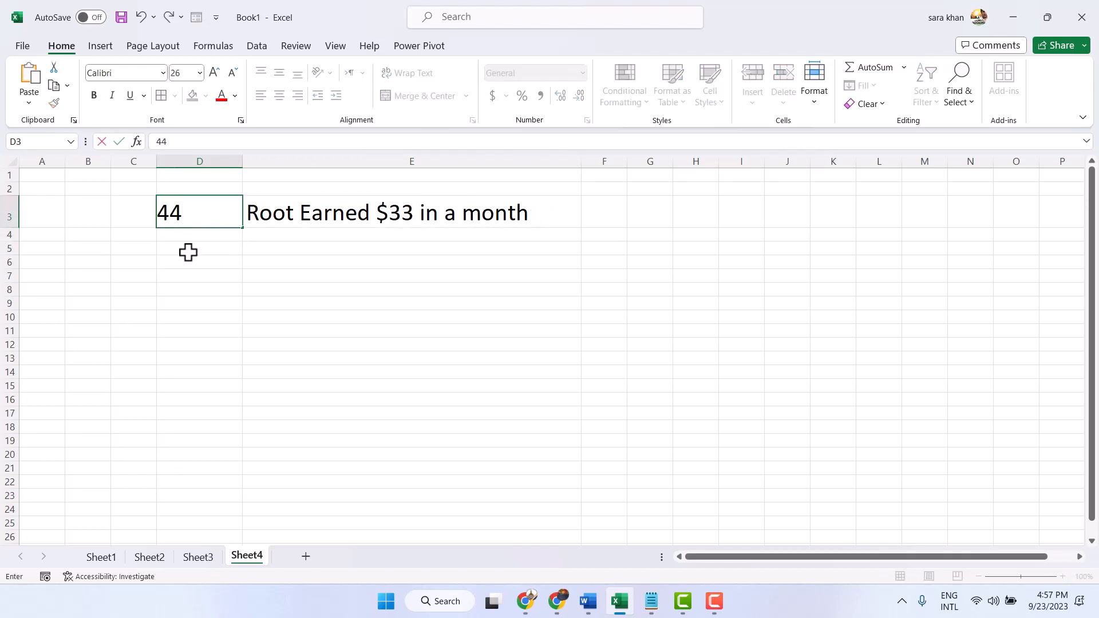
left_click(192, 249)
Enter 5 in cell D5 and set the value of D3 to 55
type("5")
left_click(204, 215)
type("55")
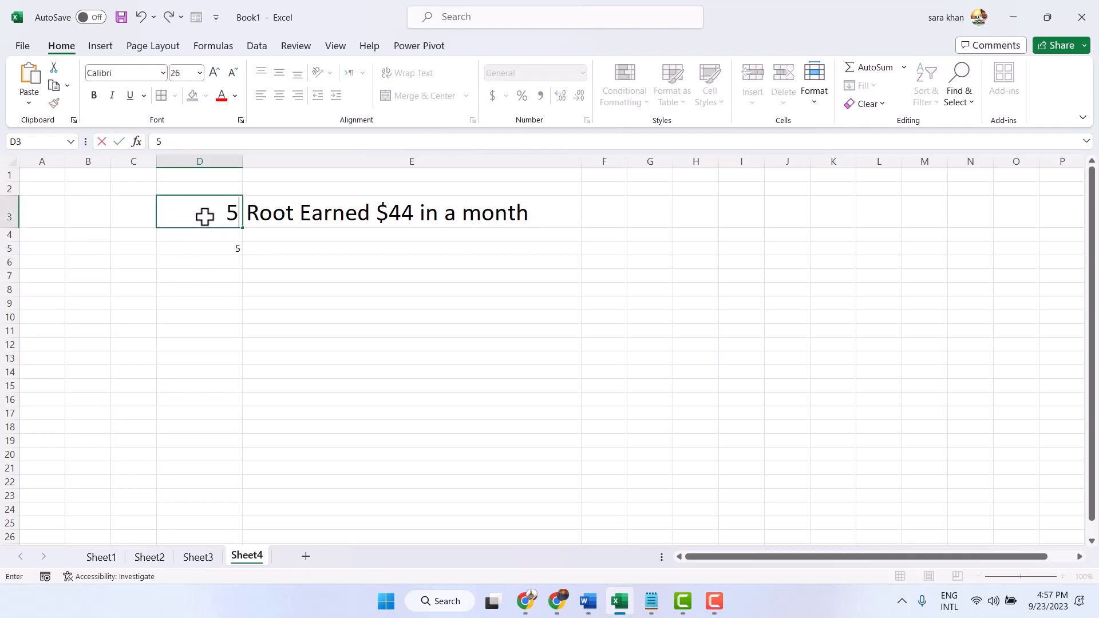
left_click(197, 246)
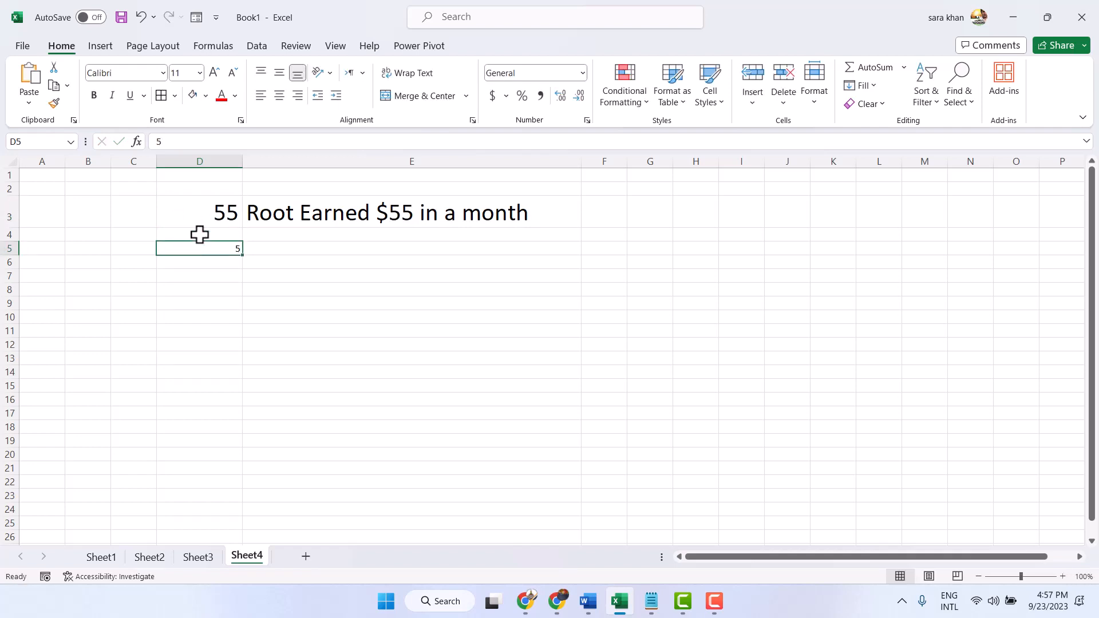
left_click(207, 212)
double_click(208, 210)
type("ww")
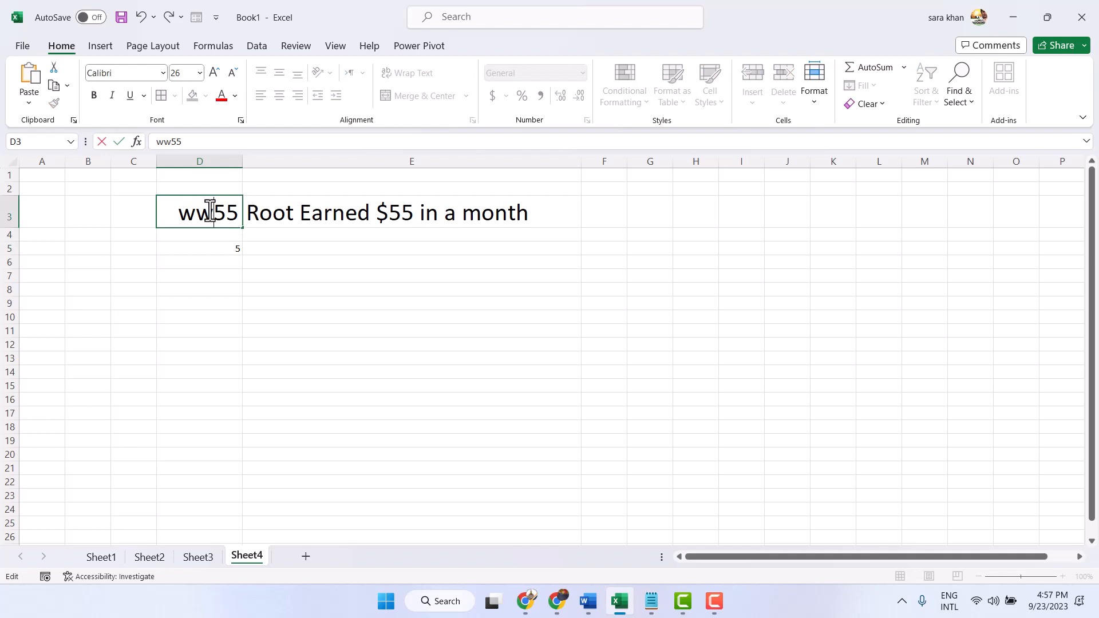
key("BackSpace")
key("BackSpace")
Switch to the Notepad note, place its window below the sentence in E3, widen it and look through its heading text
left_click(652, 602)
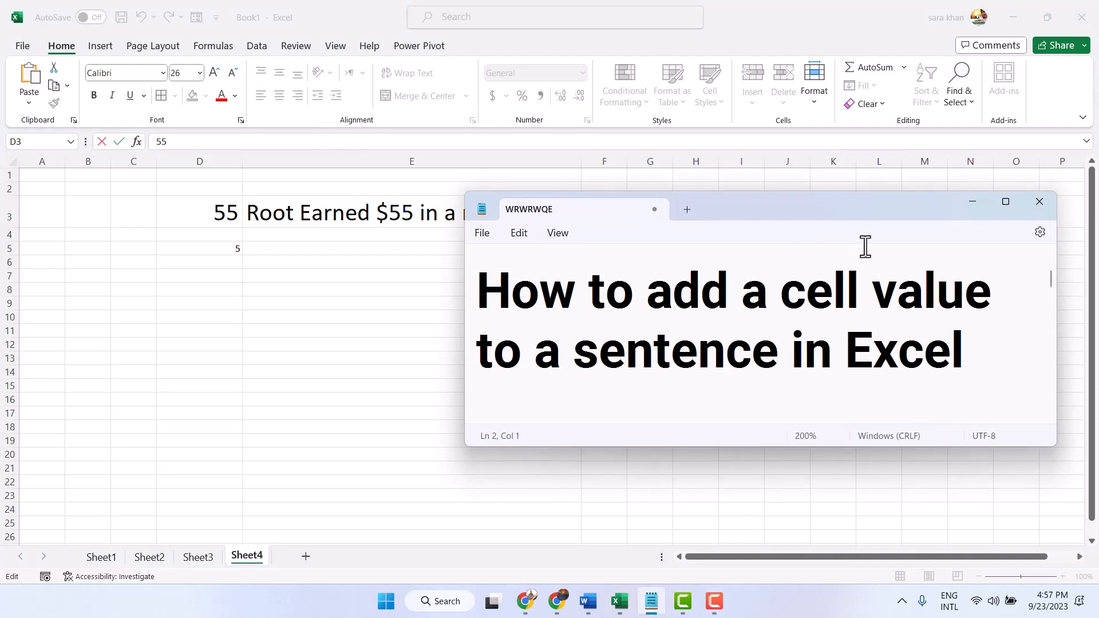
left_click_drag(902, 211, 588, 287)
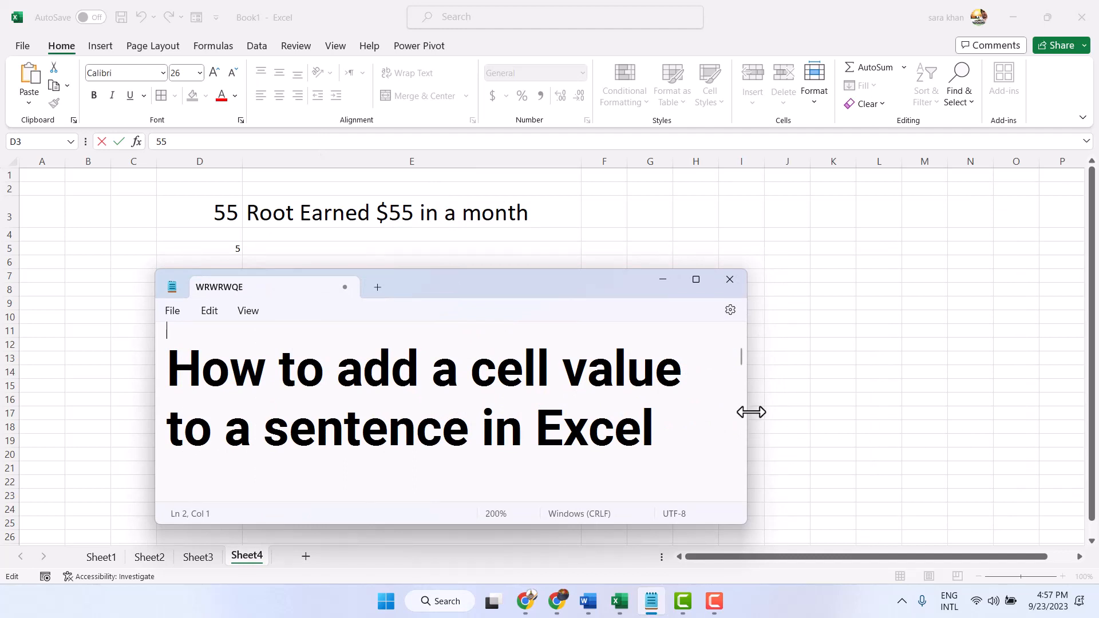
left_click_drag(750, 411, 1008, 392)
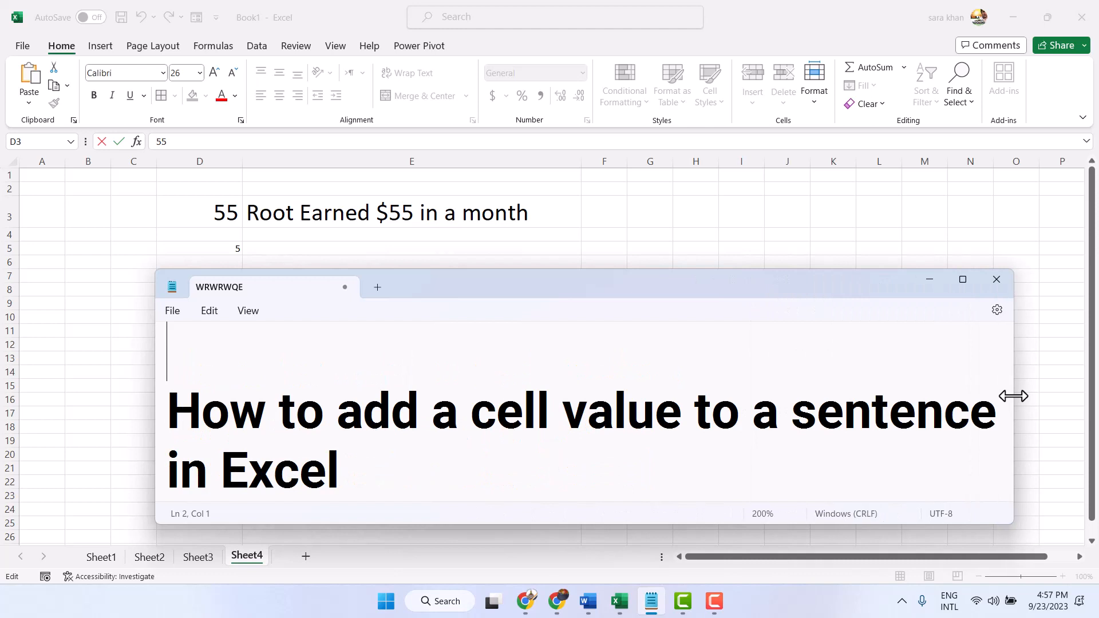
scroll(407, 385, "up", 2)
scroll(407, 385, "down", 3)
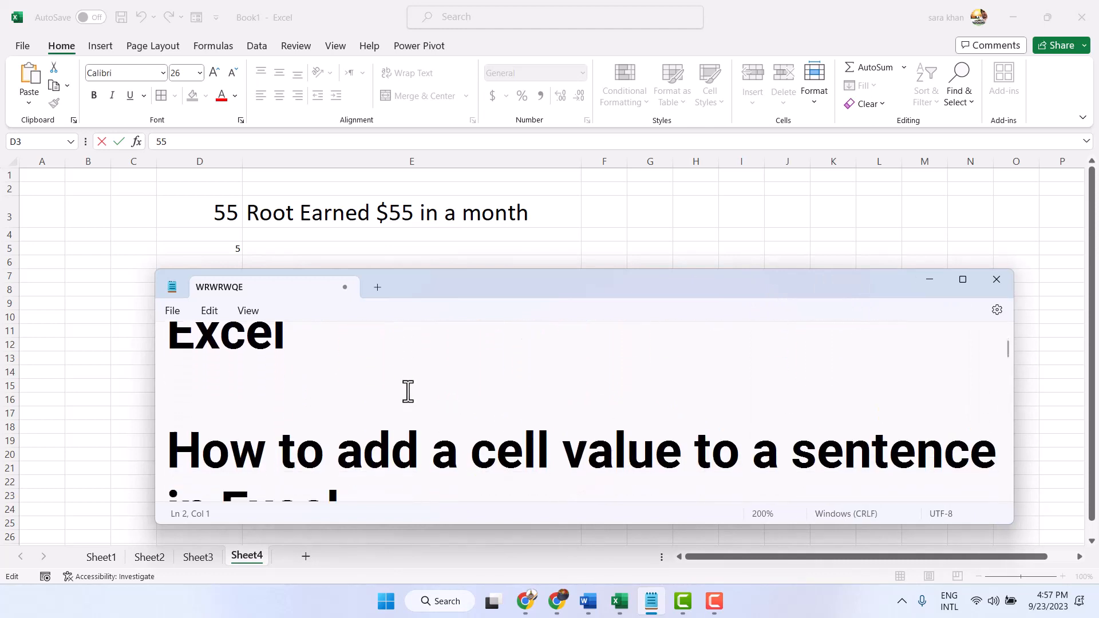